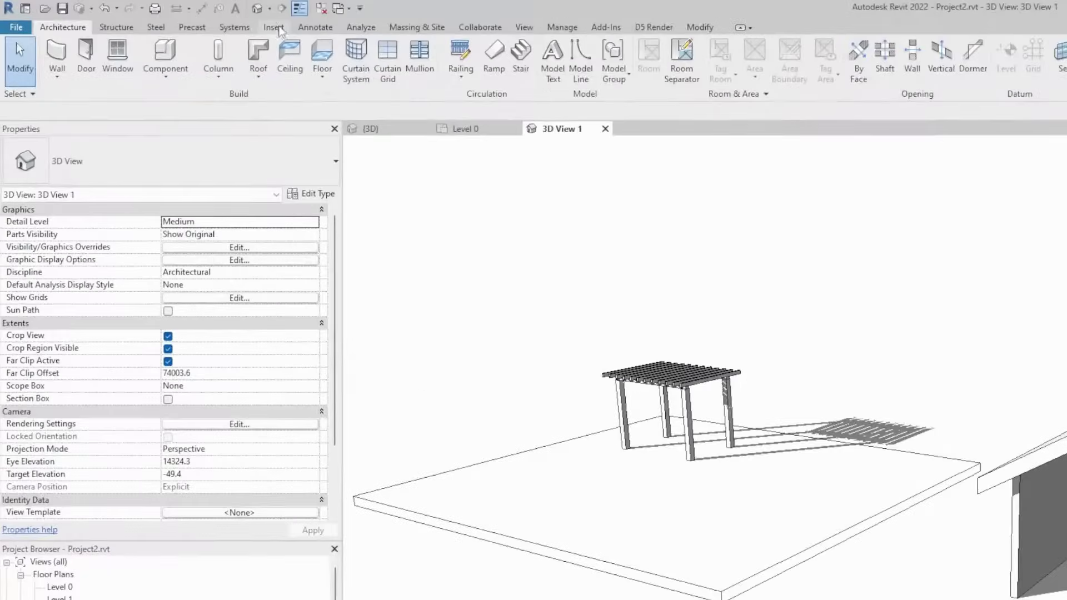
# Step: From Insert > Load Family, pick Photovoltaic Solar Panels.rfa on the Desktop
pyautogui.click(278, 30)
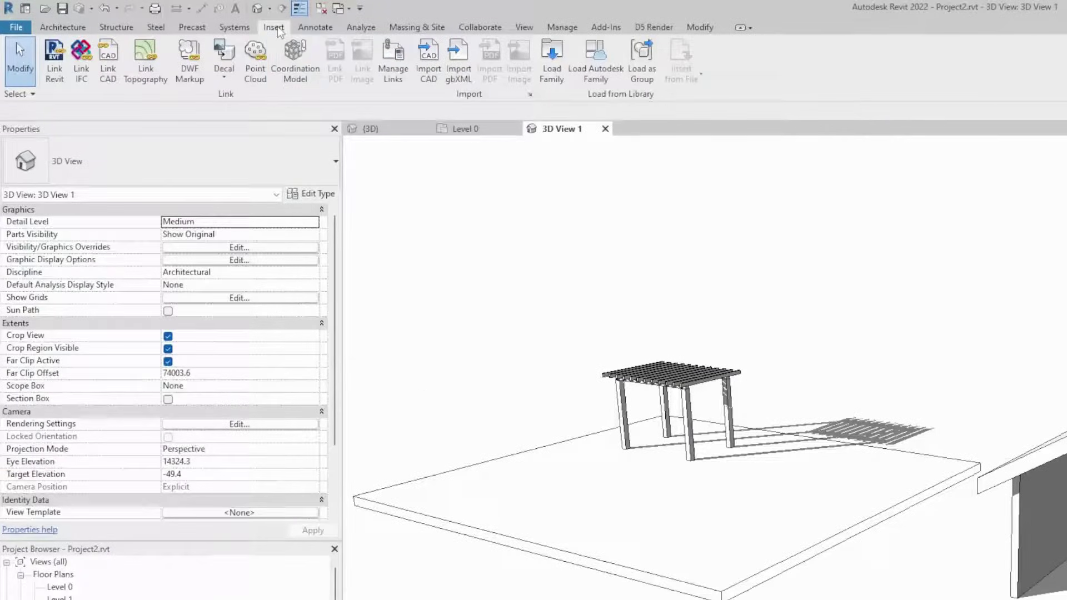
pyautogui.click(553, 67)
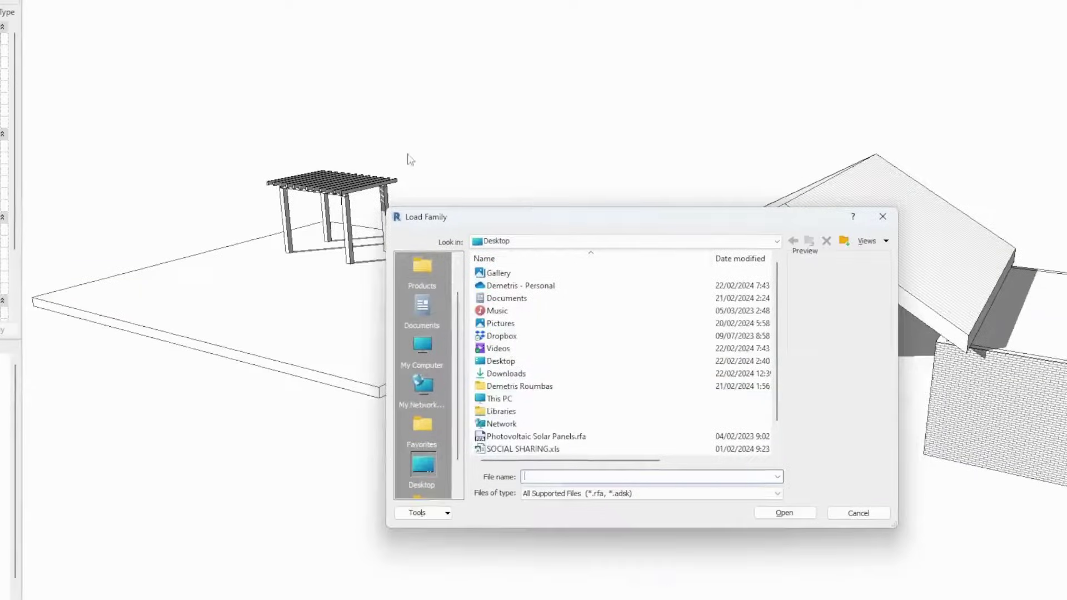
pyautogui.click(556, 440)
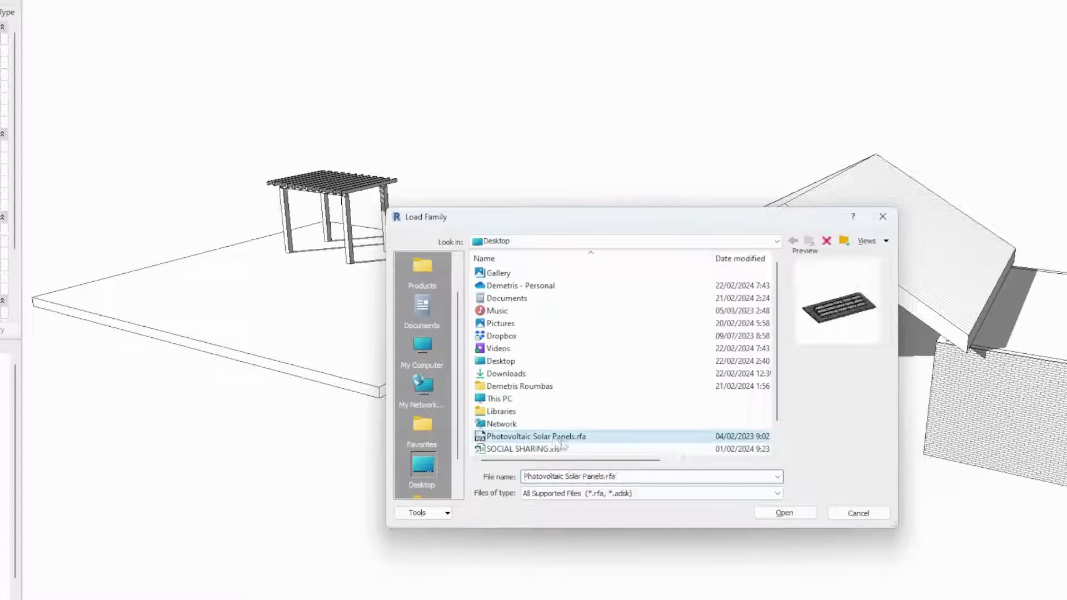
# Step: Open the solar panel family and look through its list of panel types
pyautogui.click(773, 517)
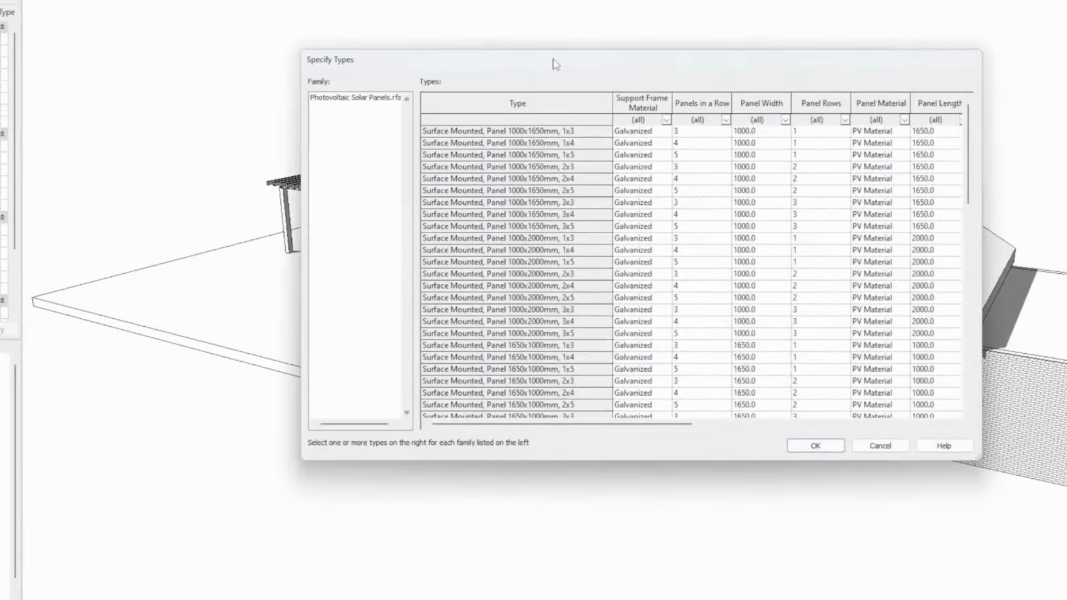
pyautogui.moveTo(552, 59); pyautogui.dragTo(437, 17)
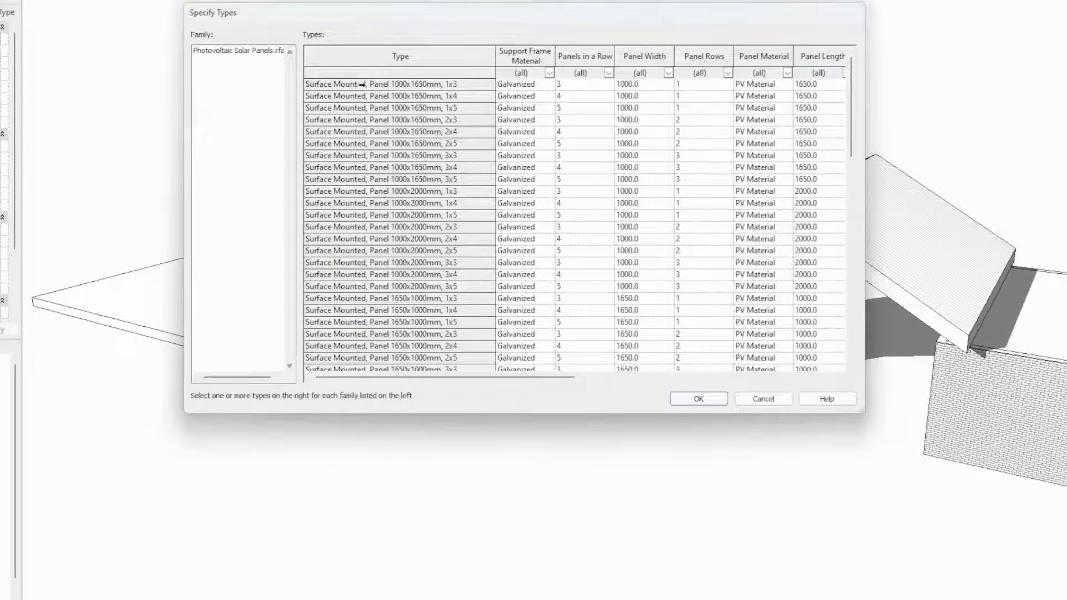
pyautogui.scroll(-15, 373, 111)
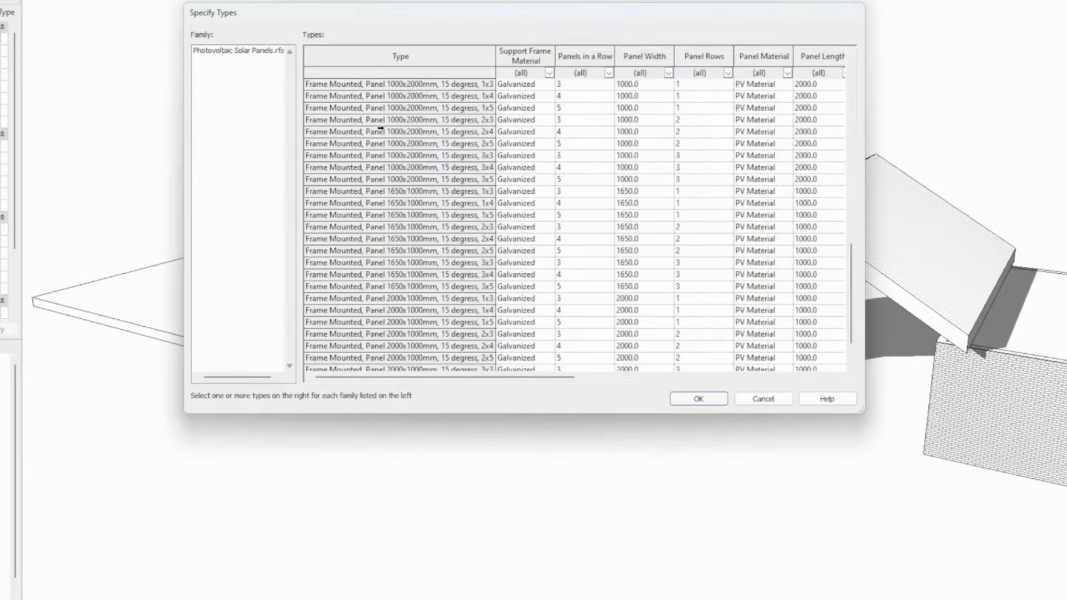
pyautogui.scroll(-2, 381, 132)
pyautogui.scroll(15, 385, 262)
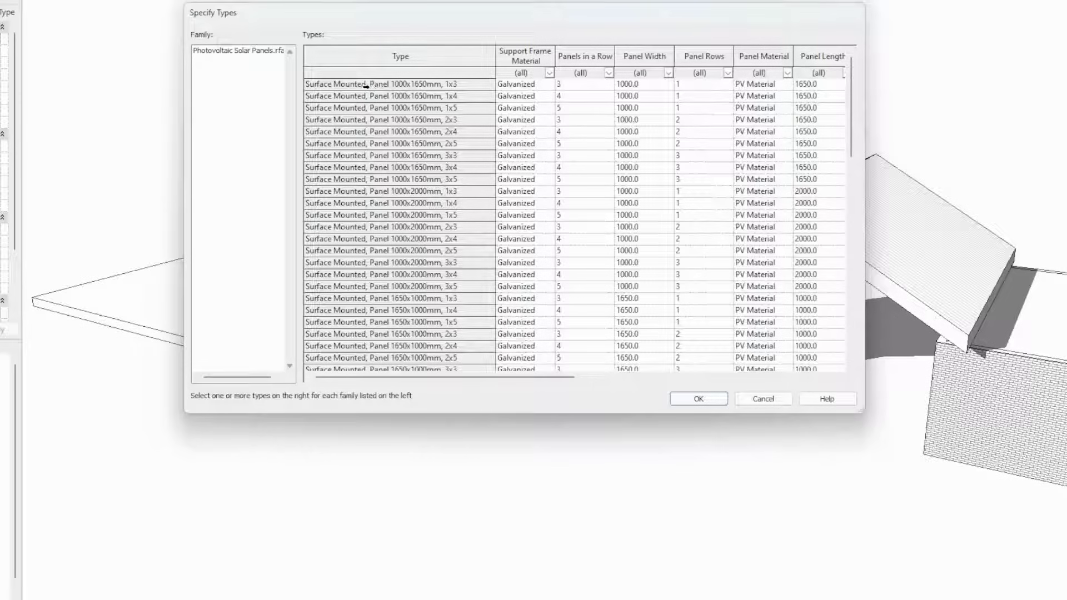
pyautogui.scroll(-10, 367, 86)
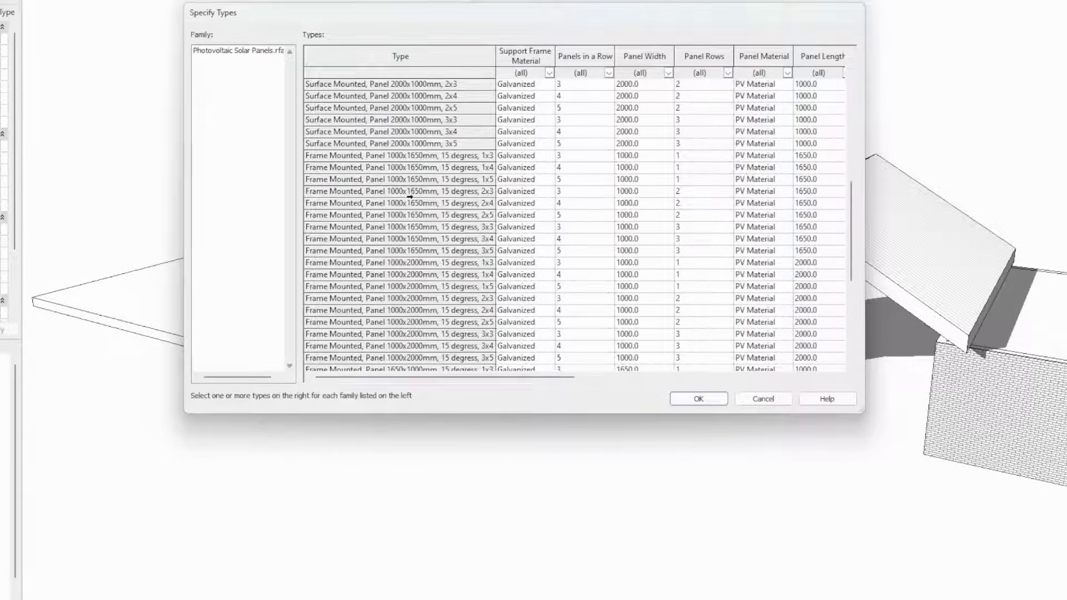
pyautogui.scroll(10, 409, 197)
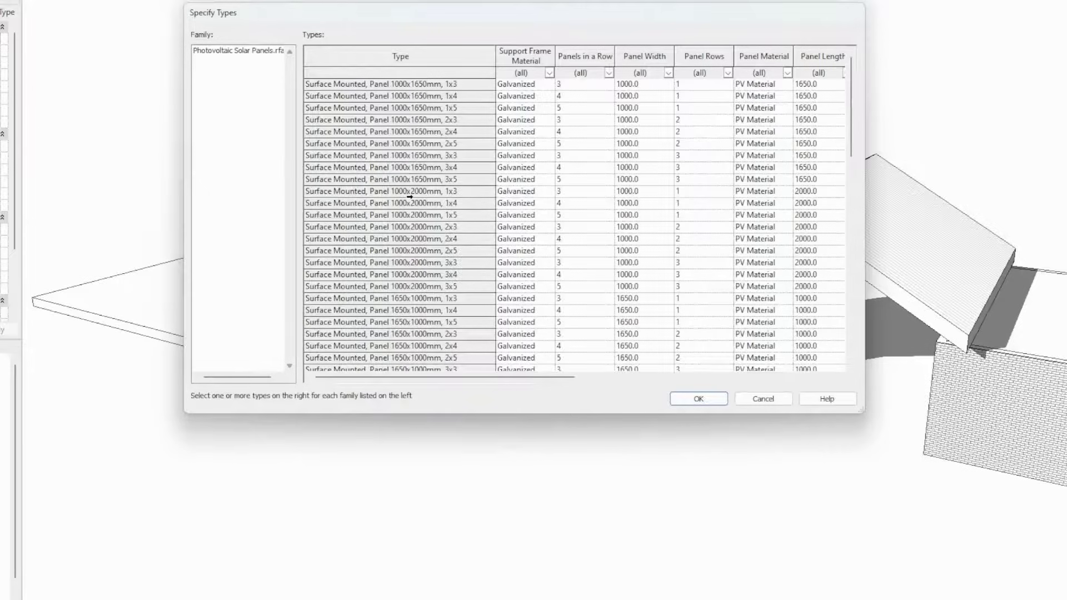
# Step: Select every panel type from first to last and confirm loading them all
pyautogui.click(375, 86)
pyautogui.scroll(-16, 374, 281)
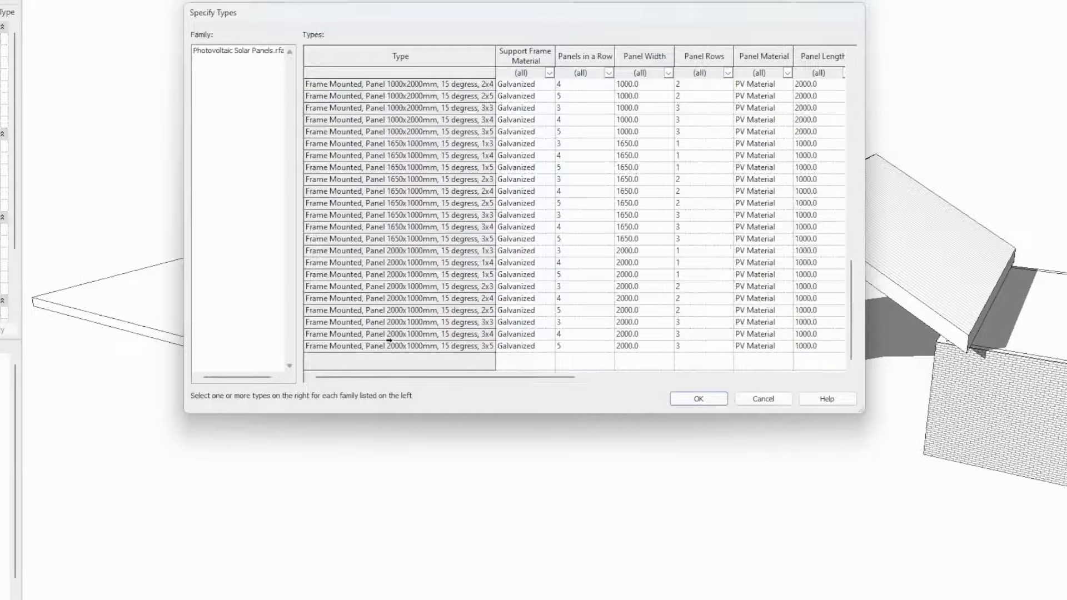
pyautogui.keyDown('shift'); pyautogui.click(389, 344); pyautogui.keyUp('shift')
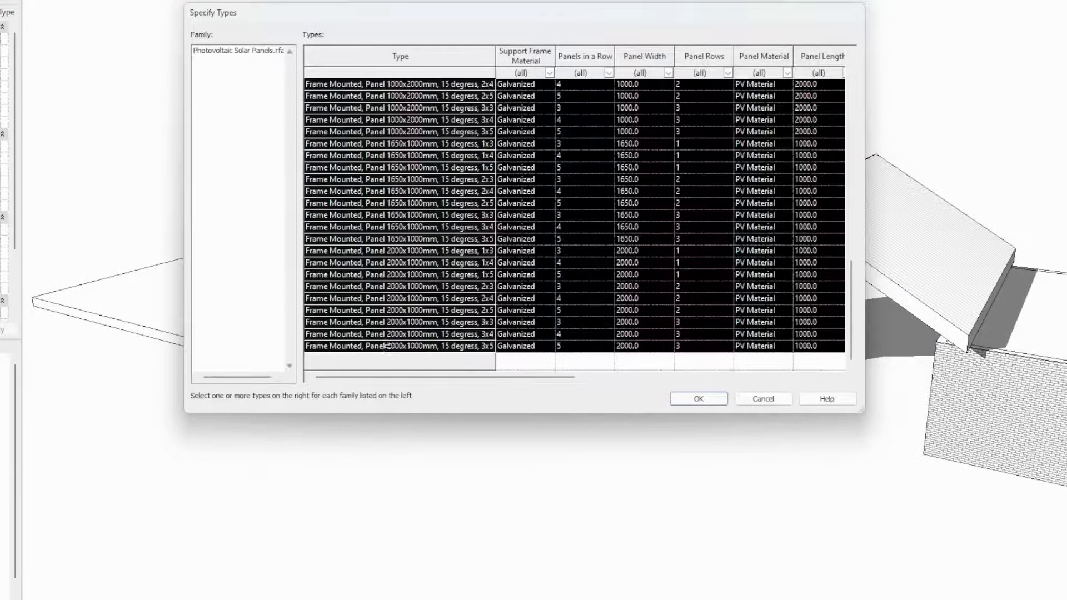
pyautogui.click(691, 399)
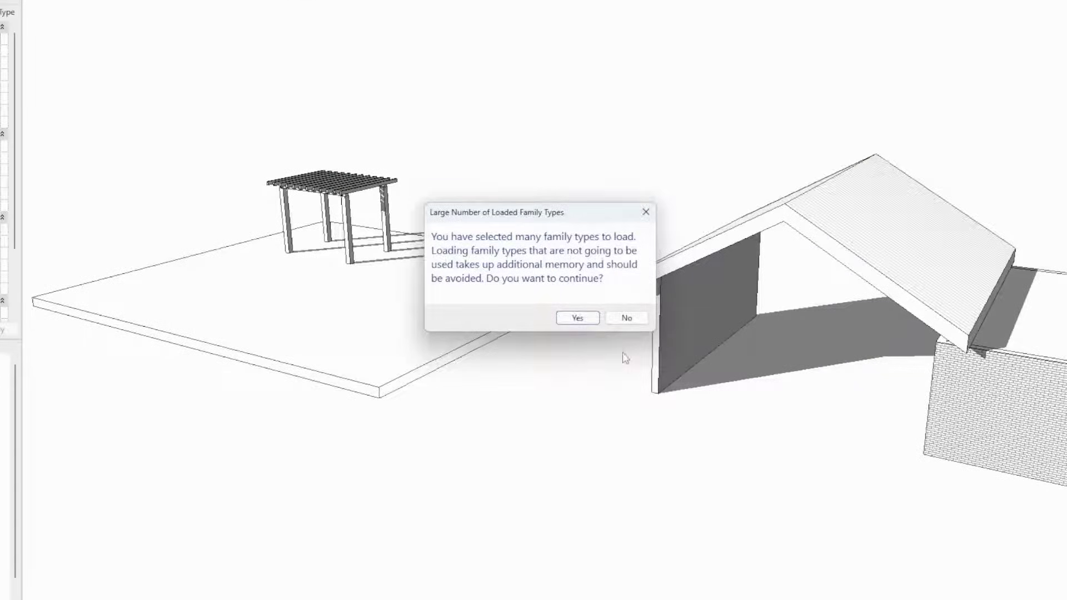
pyautogui.click(579, 319)
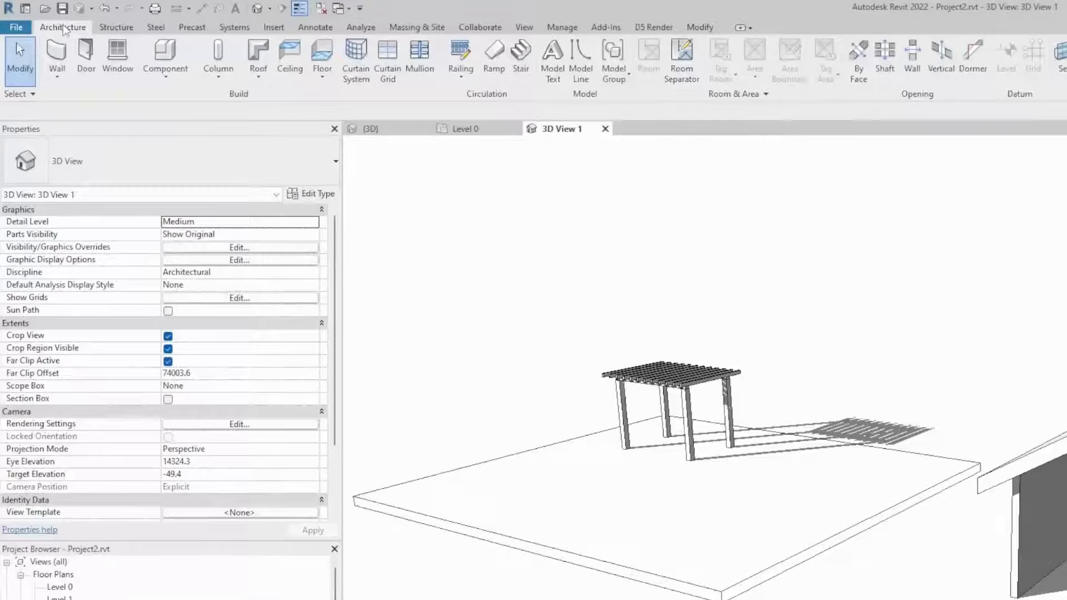
# Step: Start a Component placement using type Frame Mounted, Panel 1000x1650mm, 15 degrees, 2x4
pyautogui.click(176, 62)
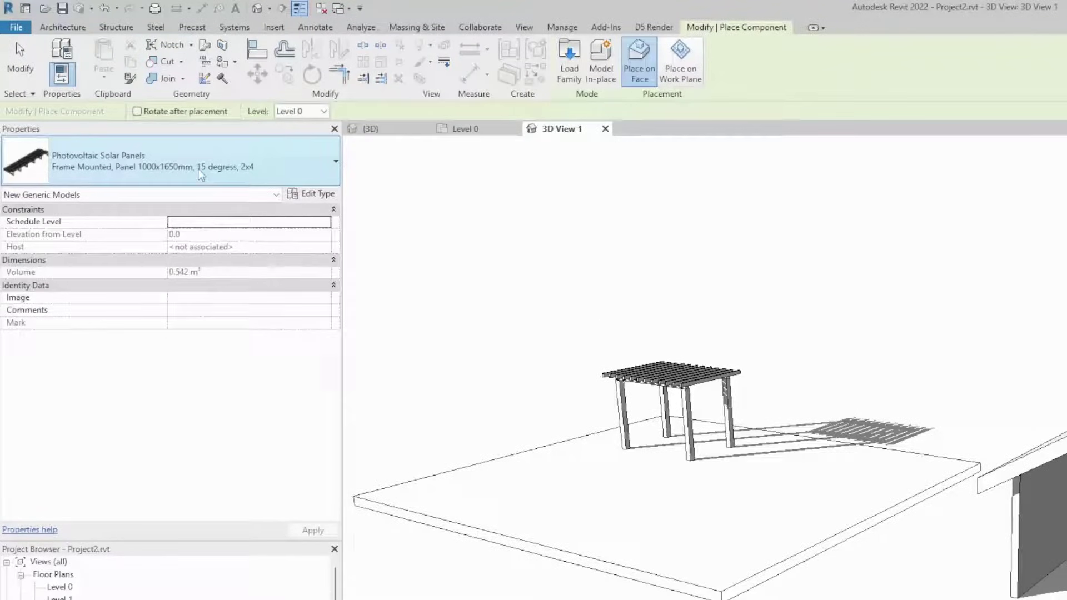
pyautogui.click(205, 169)
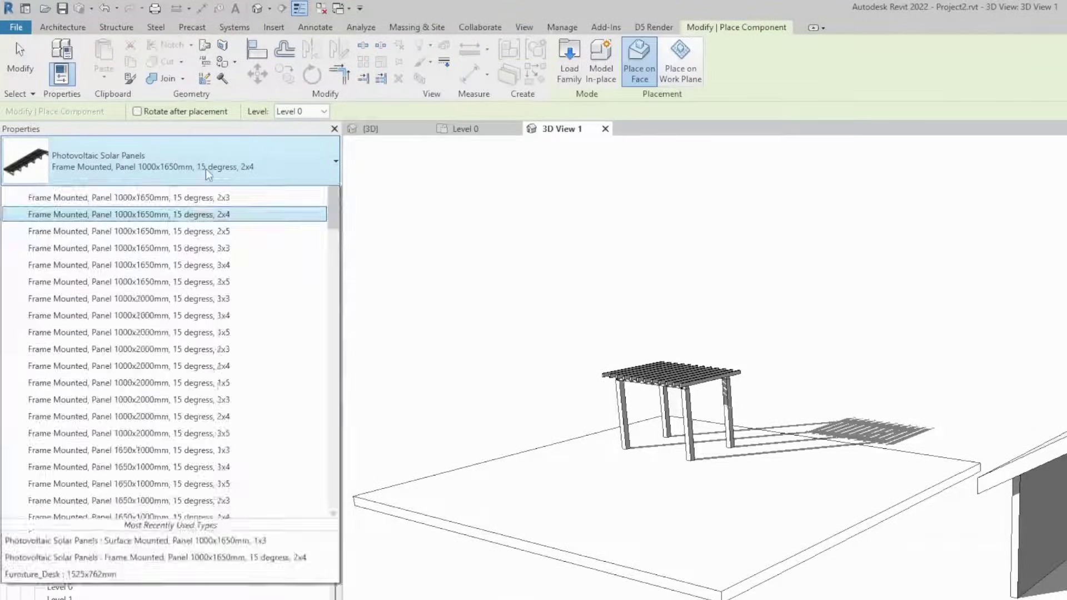
pyautogui.scroll(3, 208, 325)
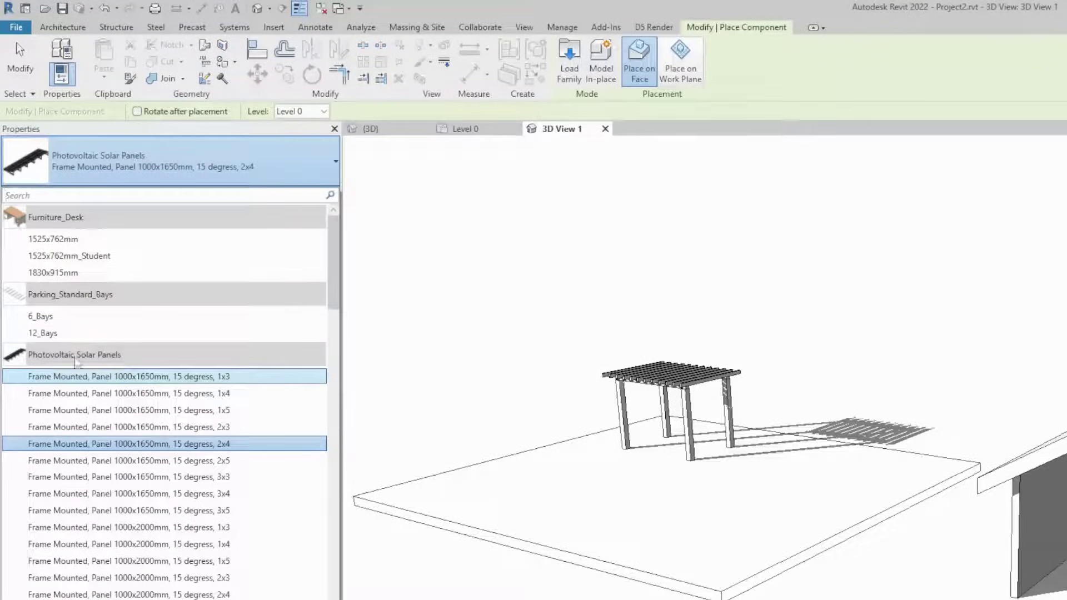
pyautogui.moveTo(117, 361)
pyautogui.scroll(-2, 141, 376)
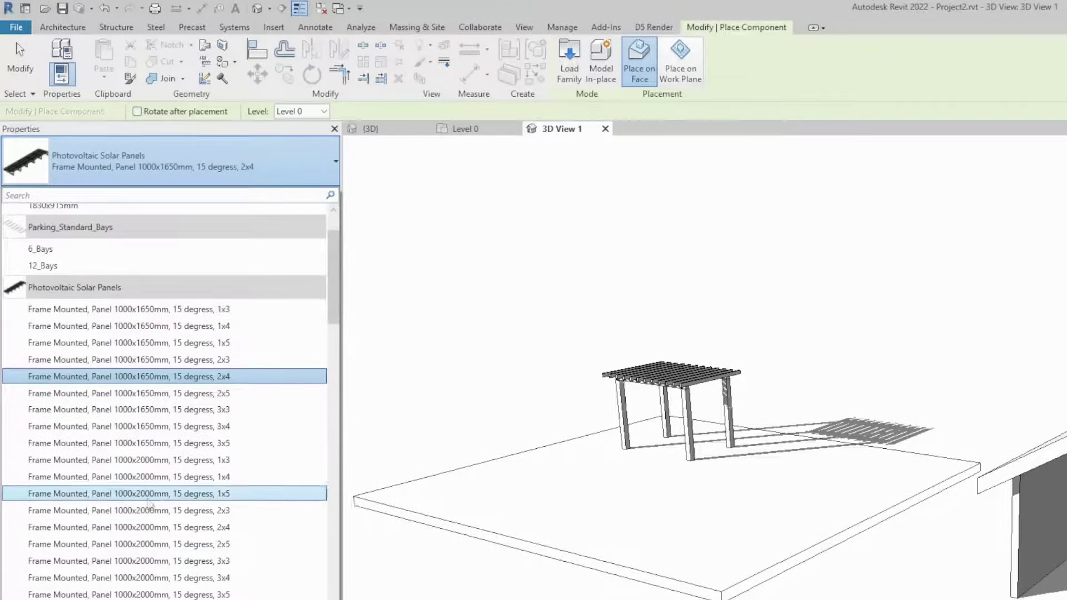
pyautogui.scroll(-3, 165, 507)
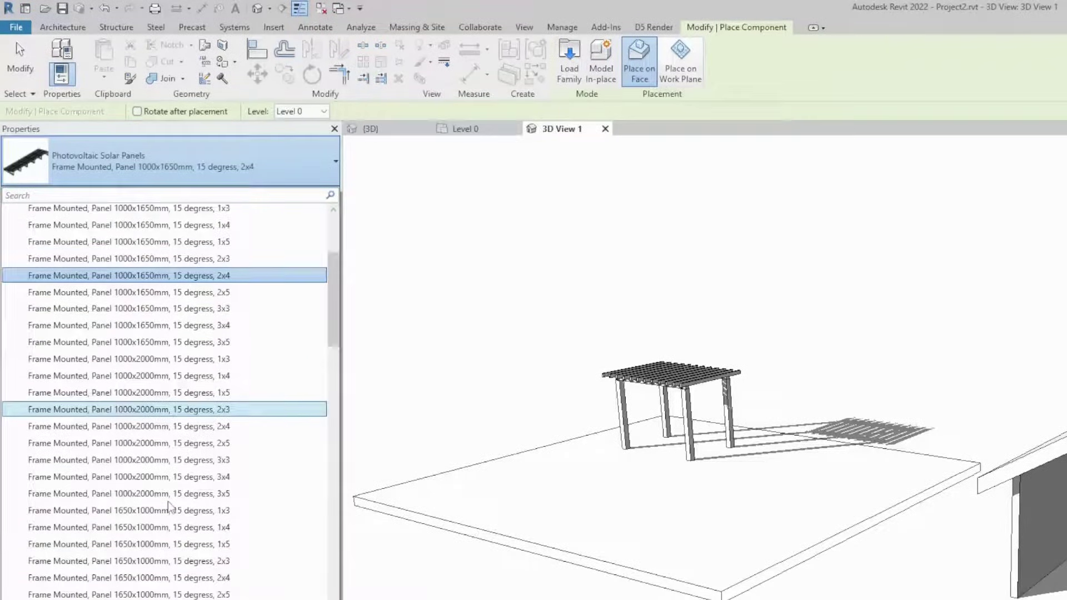
pyautogui.scroll(4, 165, 507)
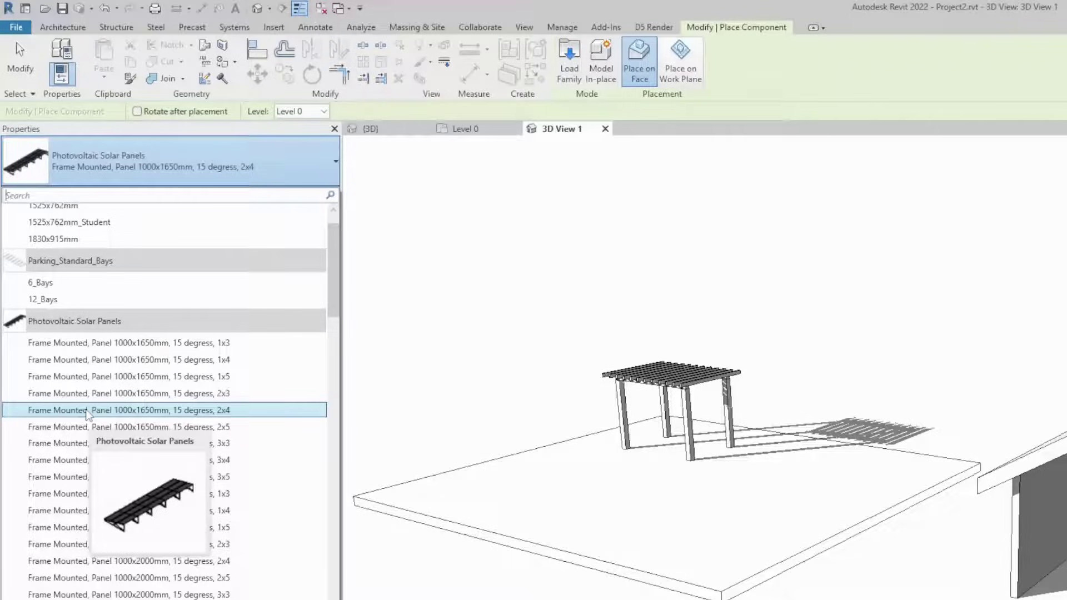
pyautogui.click(88, 411)
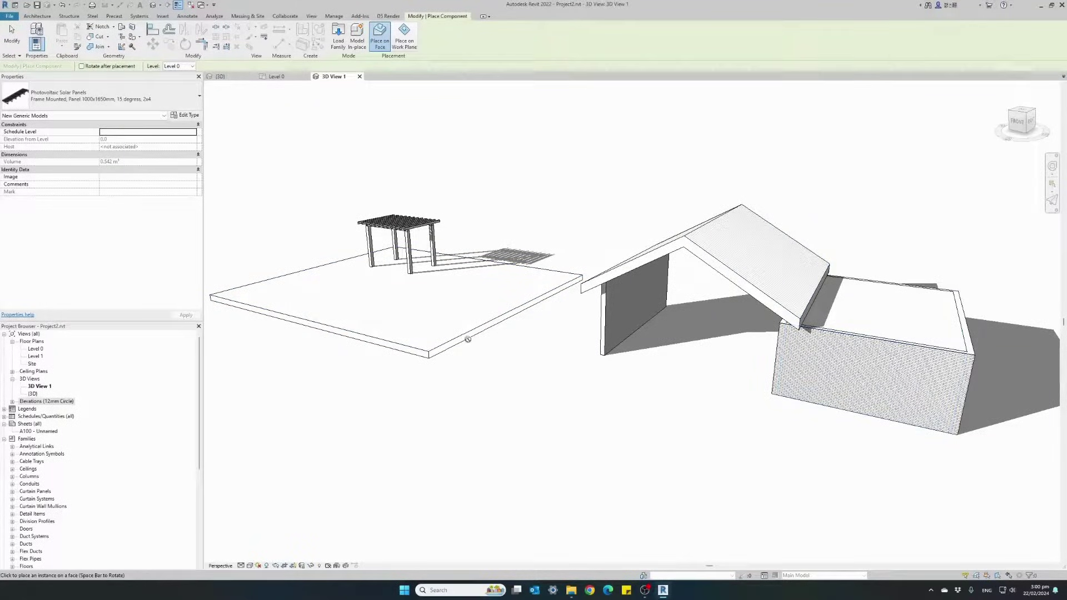
# Step: Drop the 2x4 frame-mounted panel array onto the site slab and zoom in on it
pyautogui.click(432, 335)
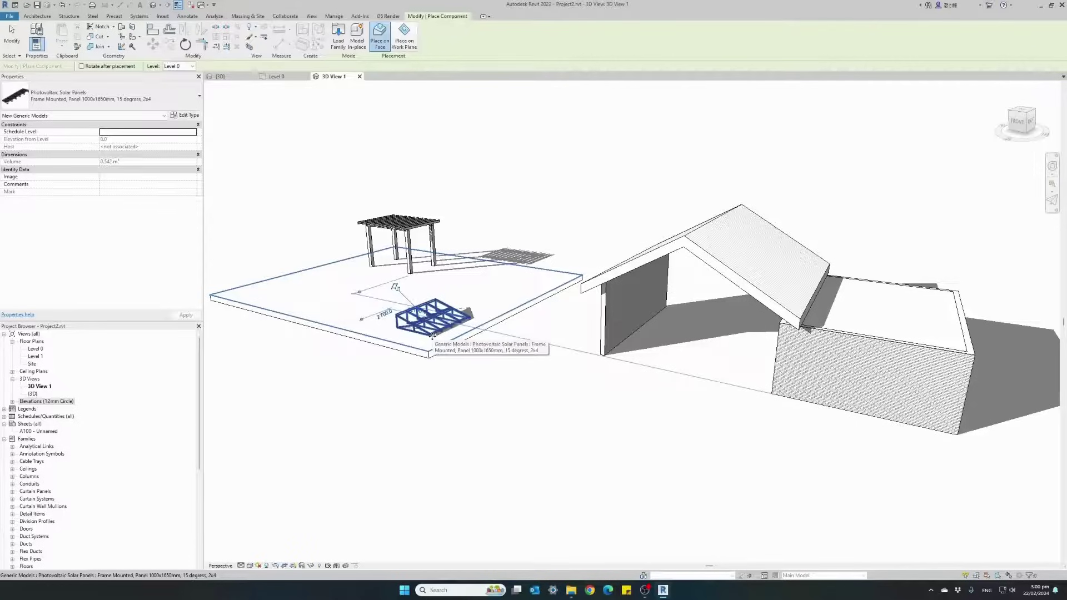
pyautogui.press('Escape')
pyautogui.press('Escape')
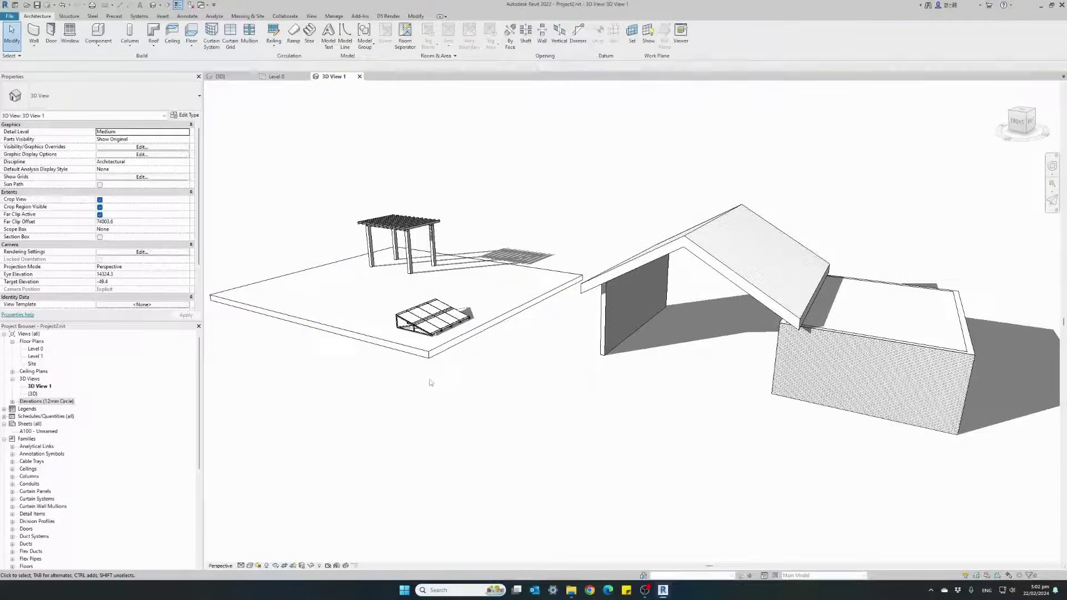
pyautogui.scroll(5, 389, 323)
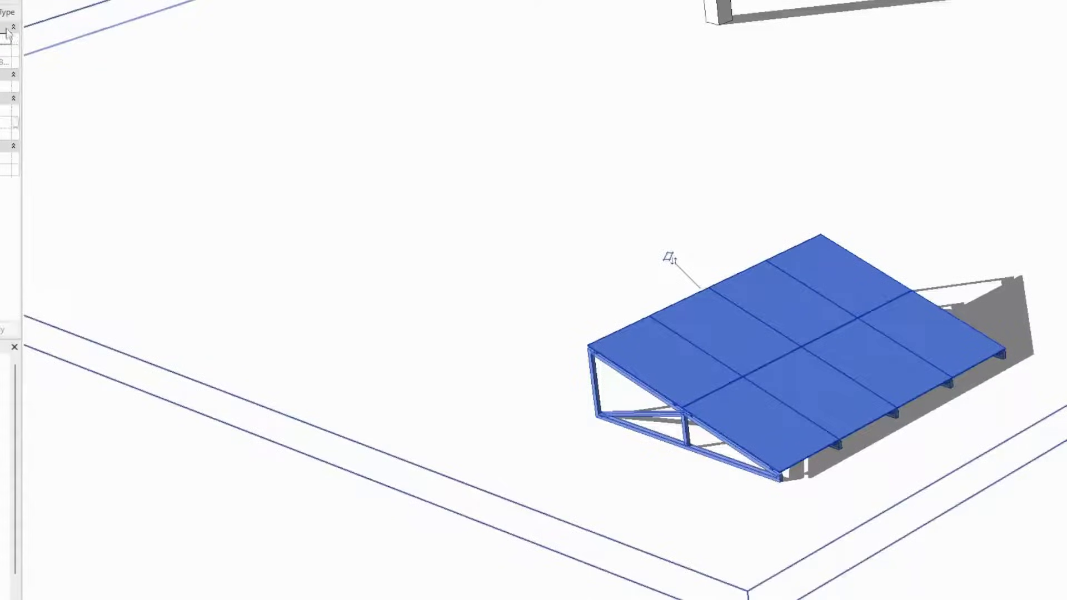
# Step: Open the panel's Type Properties and collapse Identity Data to reveal the Other settings
pyautogui.click(8, 12)
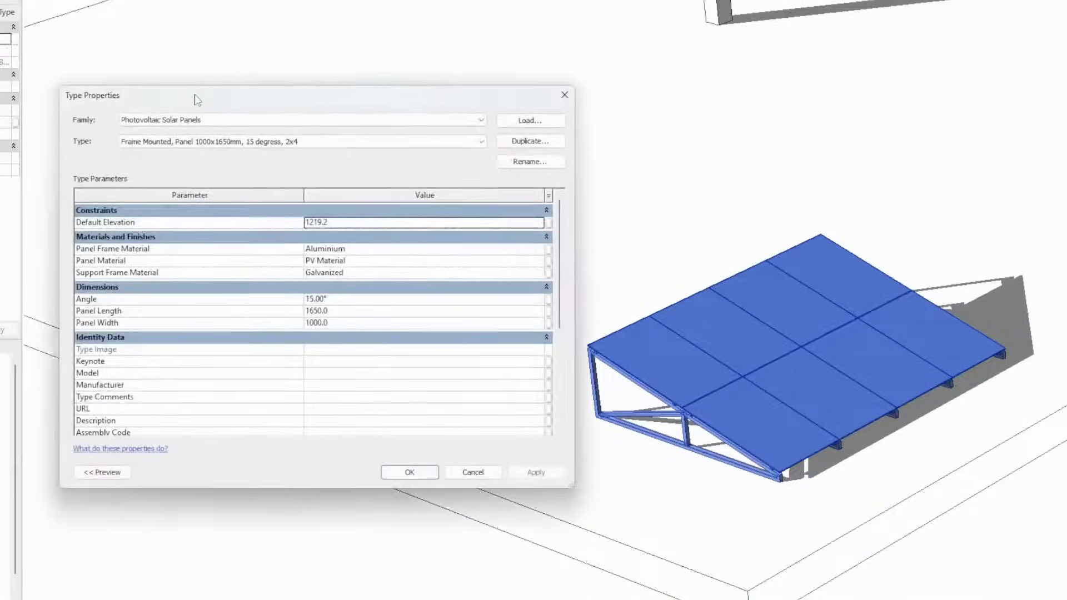
pyautogui.moveTo(194, 92); pyautogui.dragTo(180, 69)
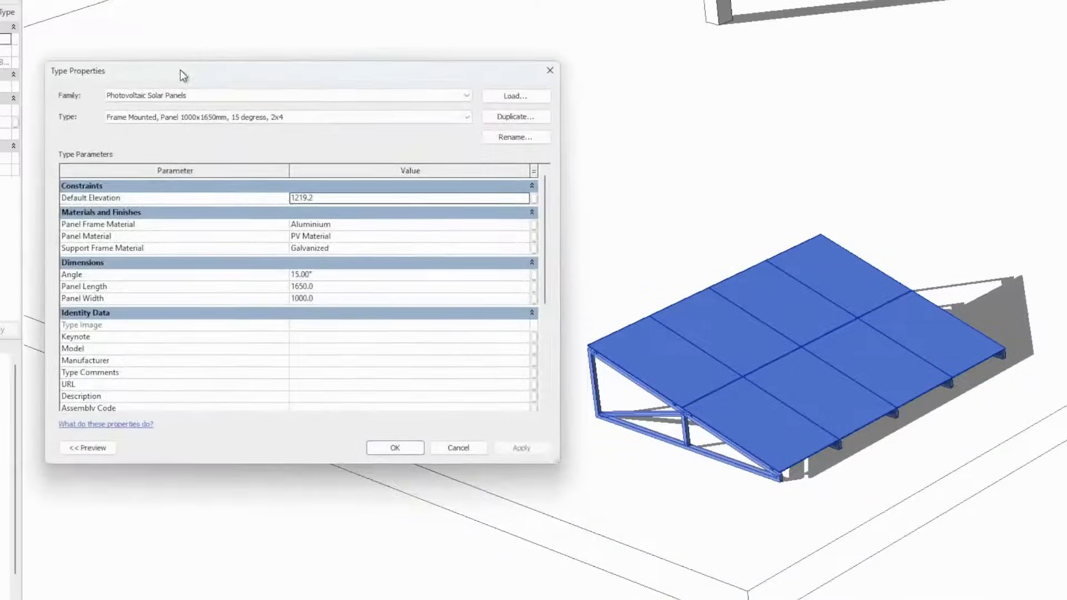
pyautogui.click(532, 314)
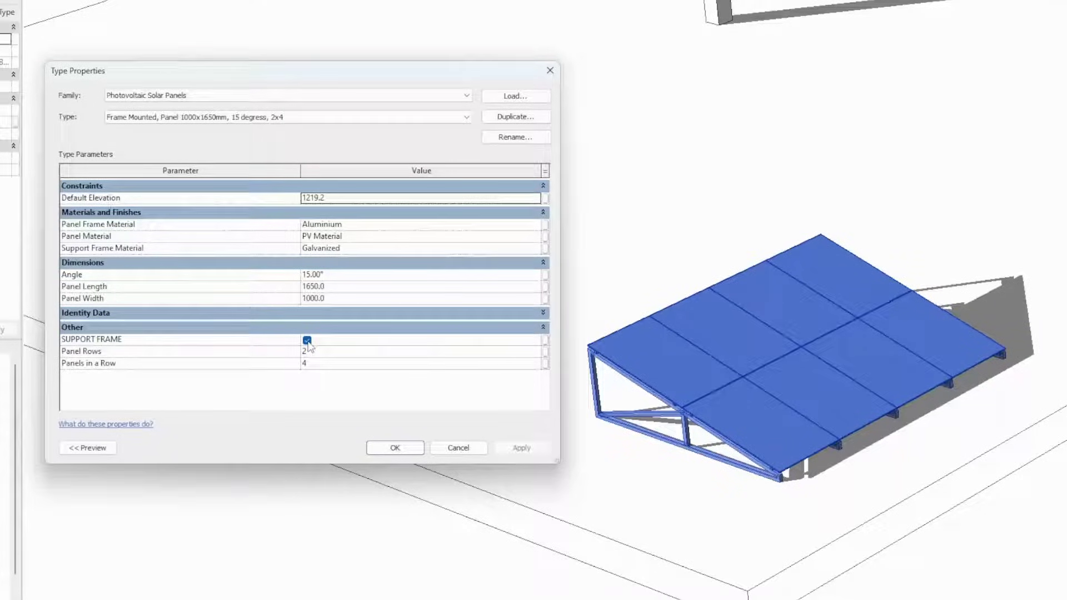
pyautogui.click(307, 341)
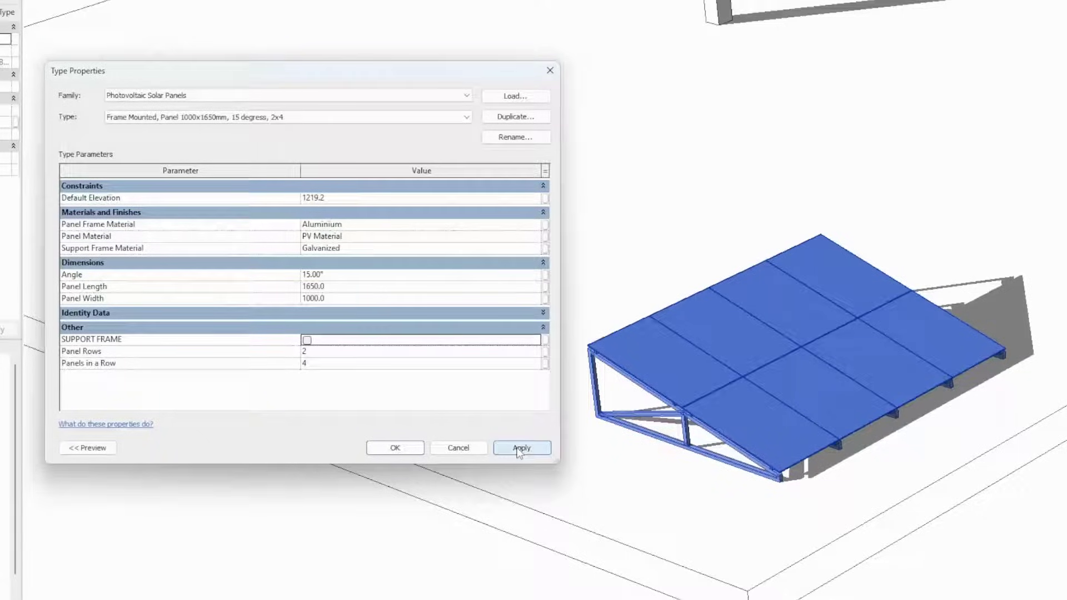
pyautogui.click(520, 448)
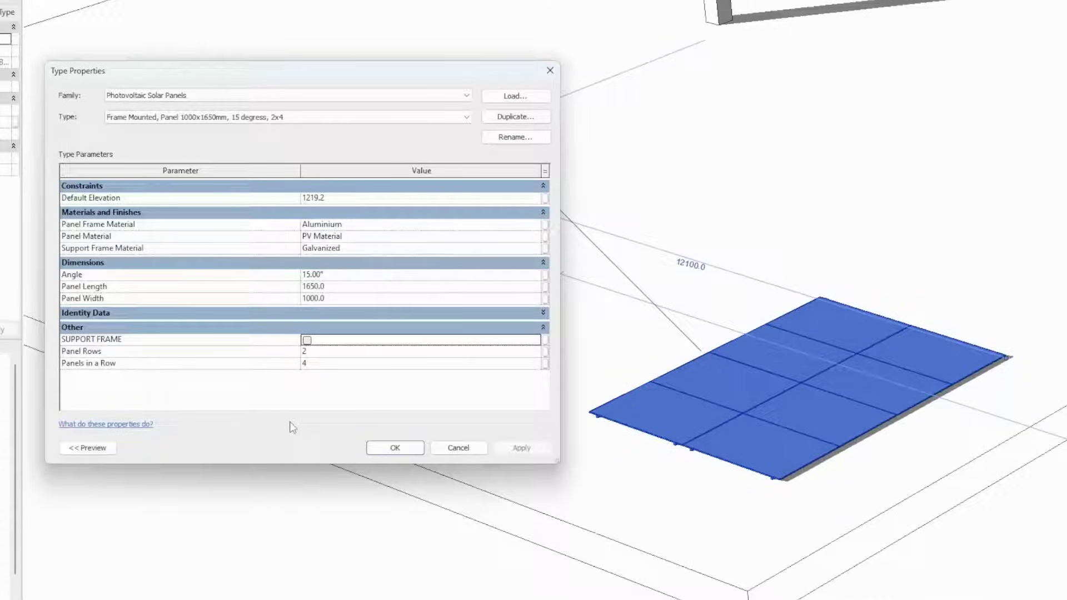
pyautogui.click(307, 340)
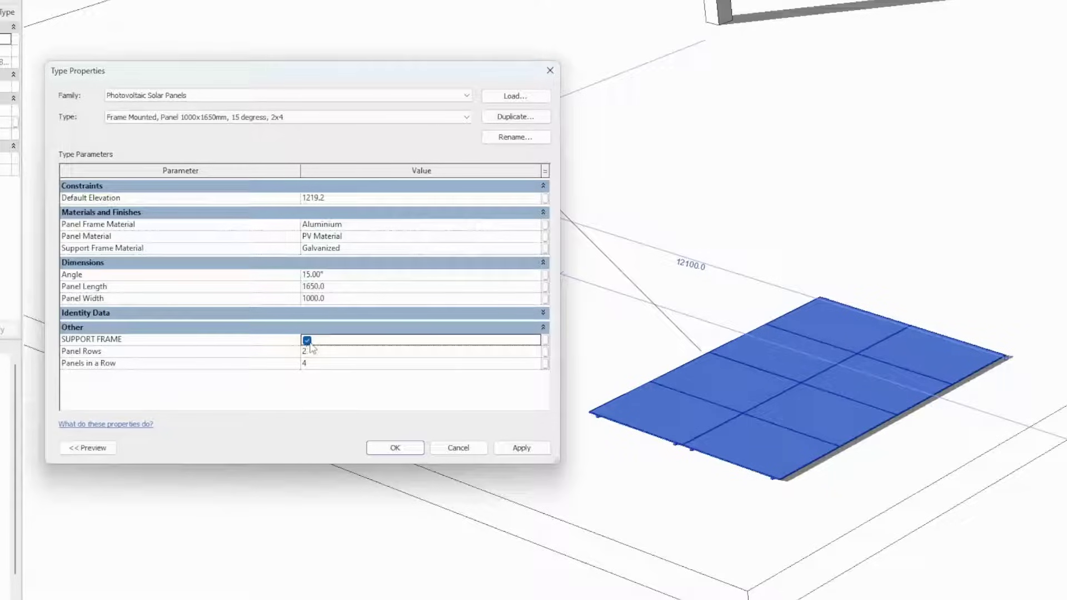
pyautogui.click(522, 449)
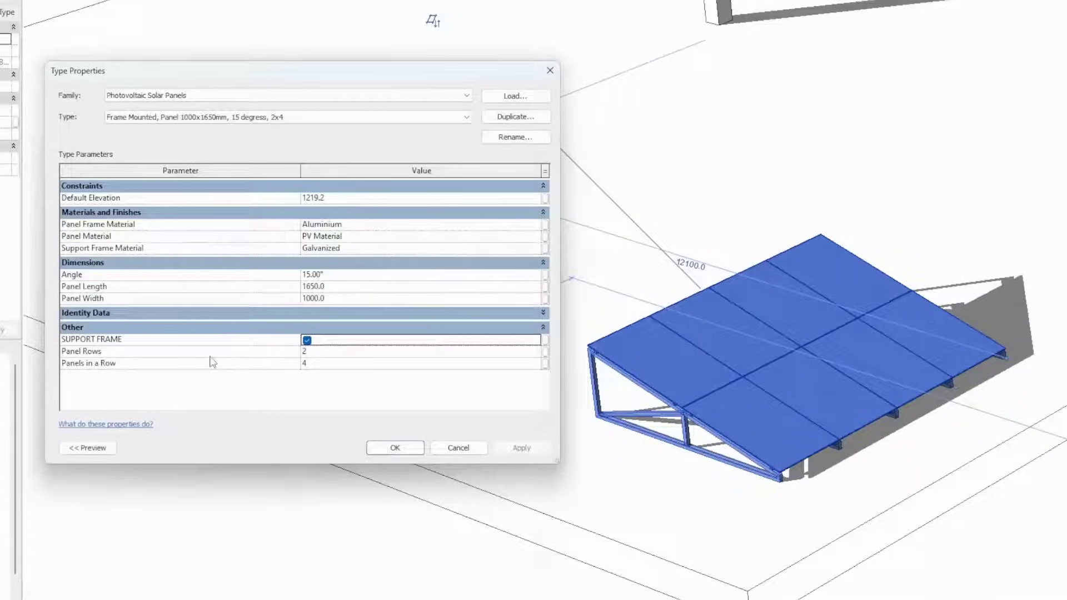
# Step: Try Panel Rows of 1 and then 3, applying each
pyautogui.click(318, 351)
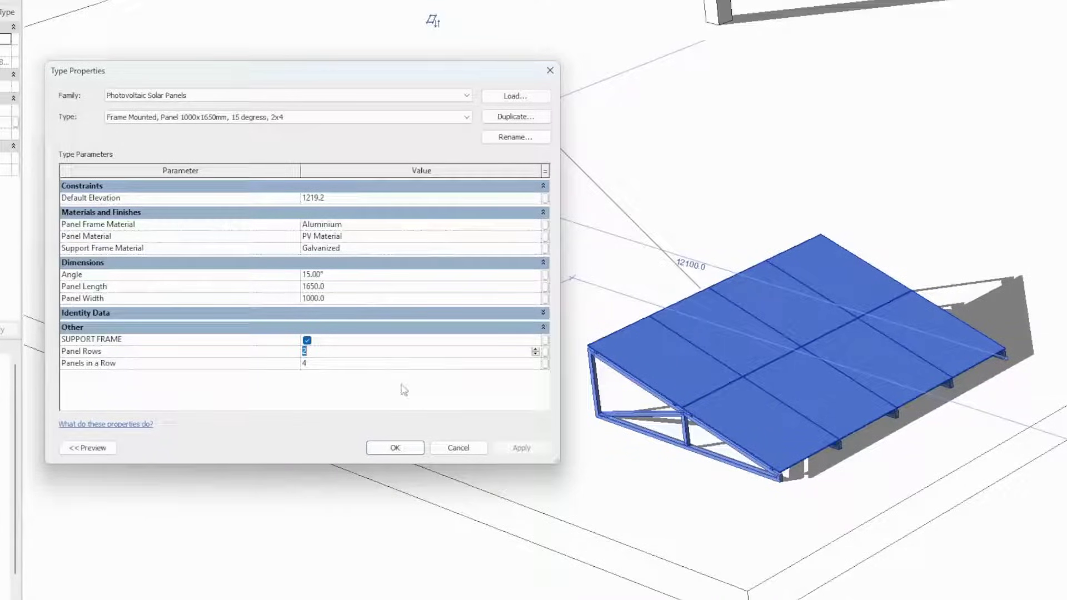
pyautogui.write('1')
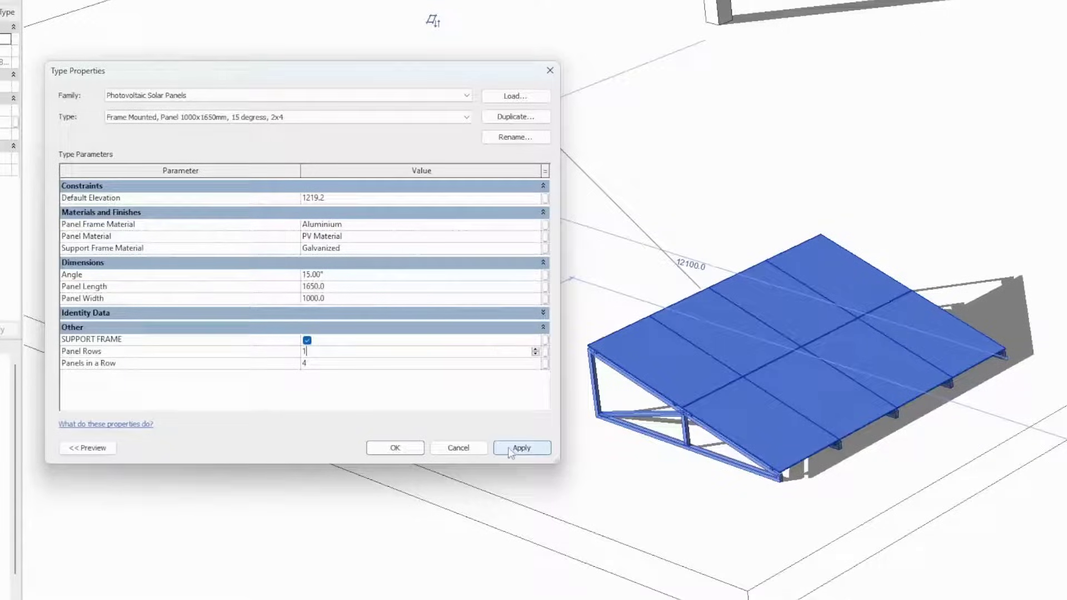
pyautogui.click(512, 452)
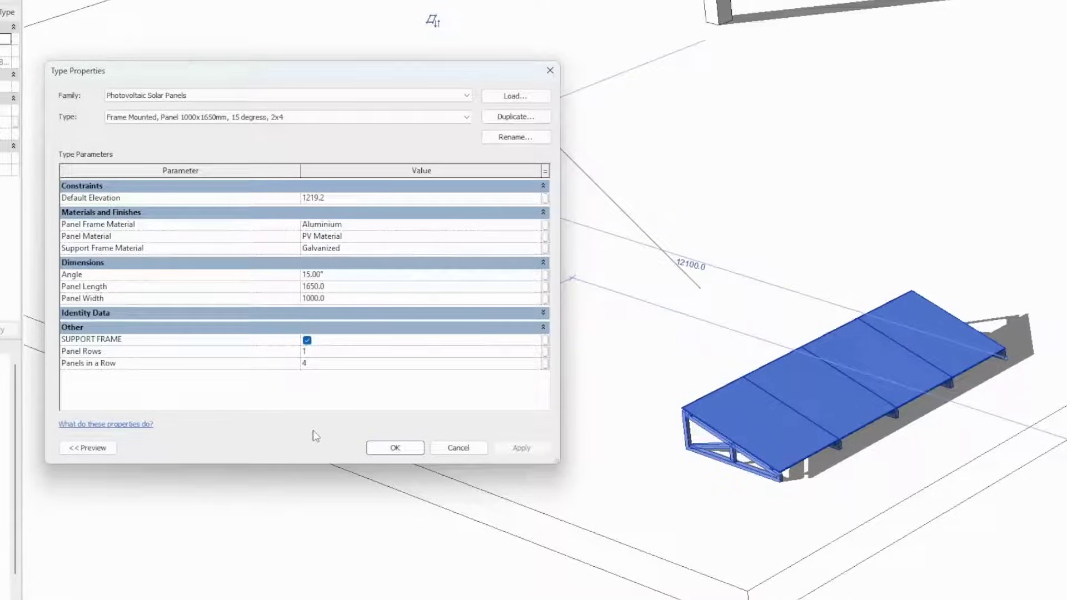
pyautogui.click(317, 354)
pyautogui.press('BackSpace')
pyautogui.write('3')
pyautogui.click(520, 446)
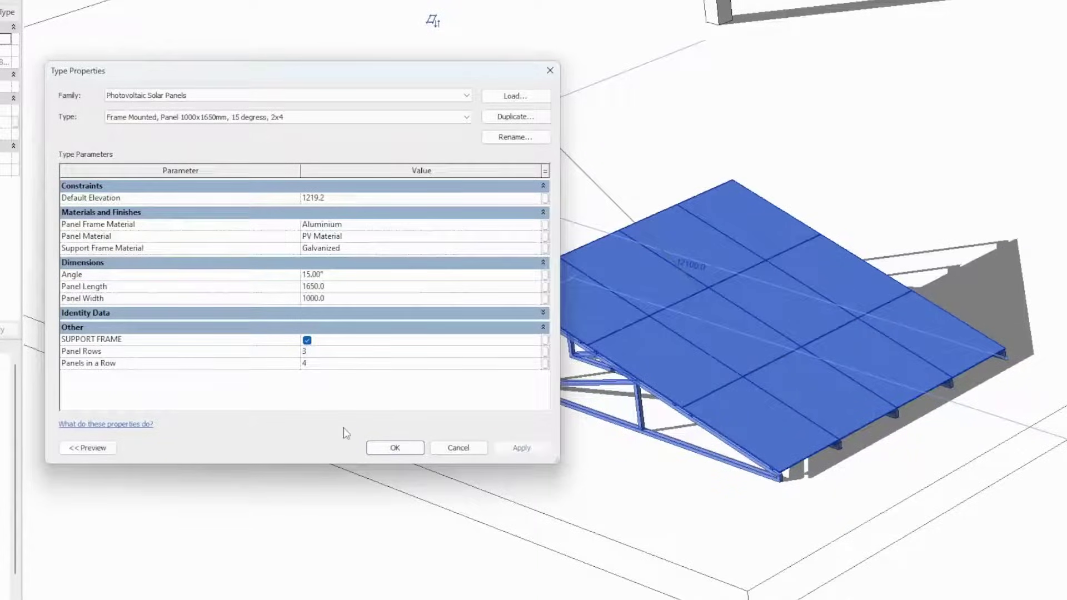
# Step: Try 2, 4 and 6 Panels in a Row, applying each
pyautogui.click(316, 364)
pyautogui.write('2')
pyautogui.click(520, 448)
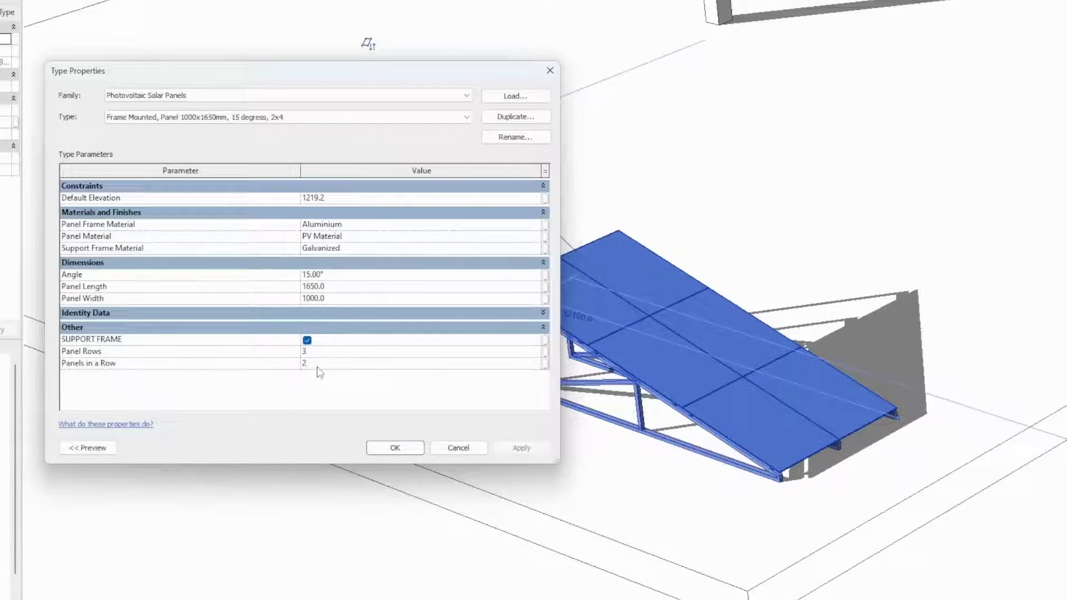
pyautogui.click(318, 365)
pyautogui.write('4')
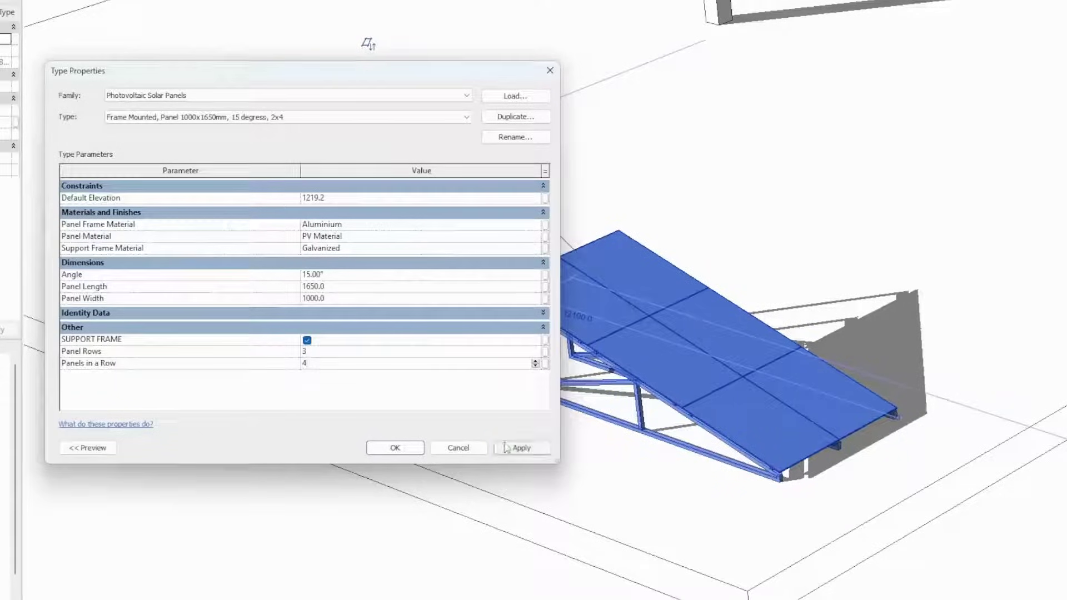
pyautogui.click(520, 448)
pyautogui.click(321, 365)
pyautogui.write('6')
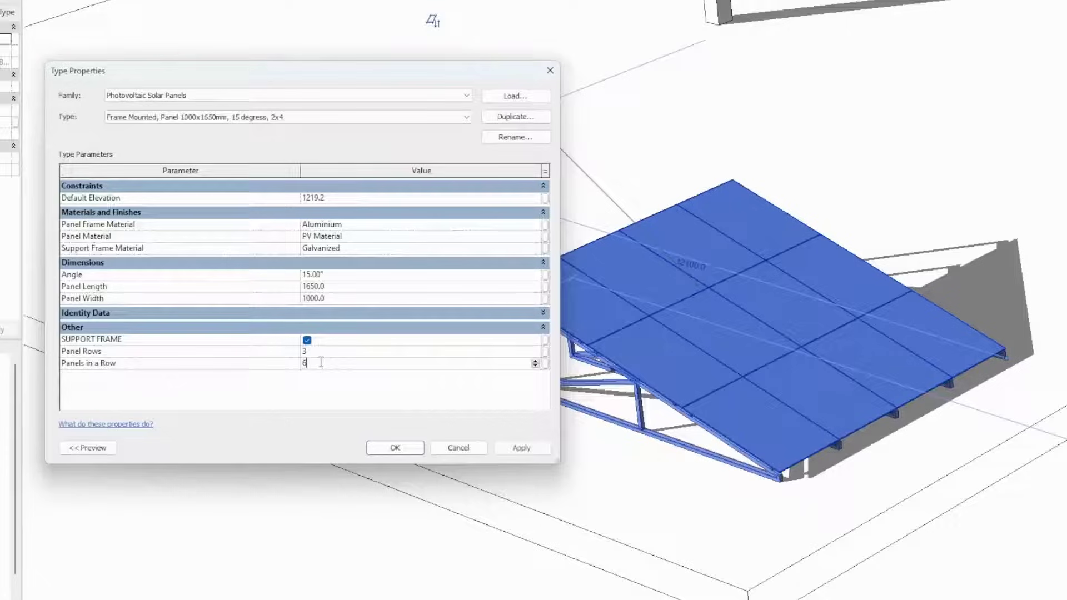
pyautogui.click(515, 449)
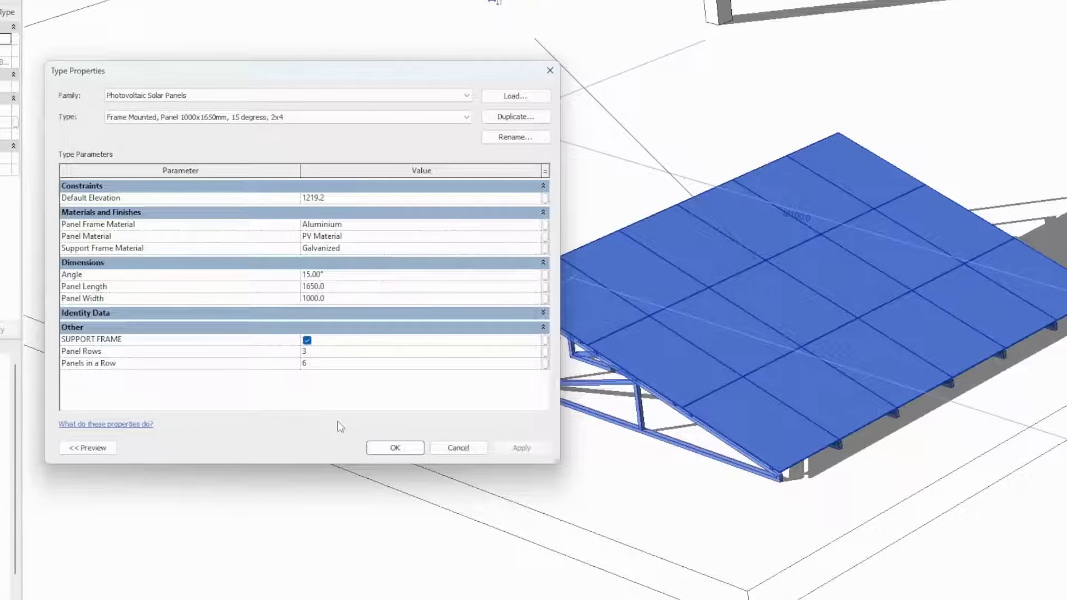
# Step: Settle on 2 Panel Rows with 4 Panels in a Row and apply
pyautogui.click(319, 356)
pyautogui.write('2')
pyautogui.click(511, 448)
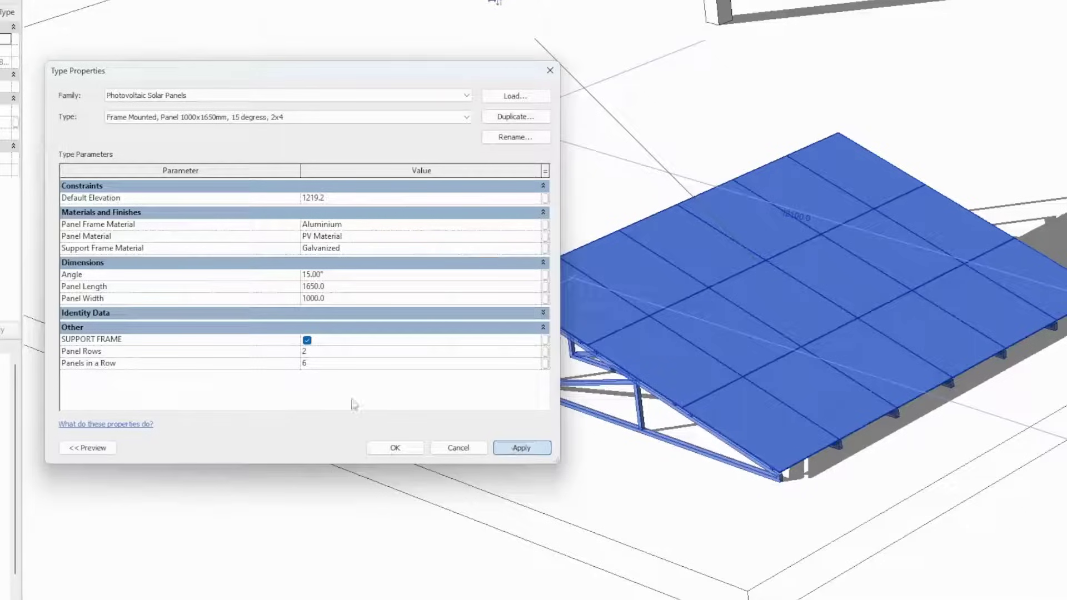
pyautogui.click(315, 364)
pyautogui.write('4')
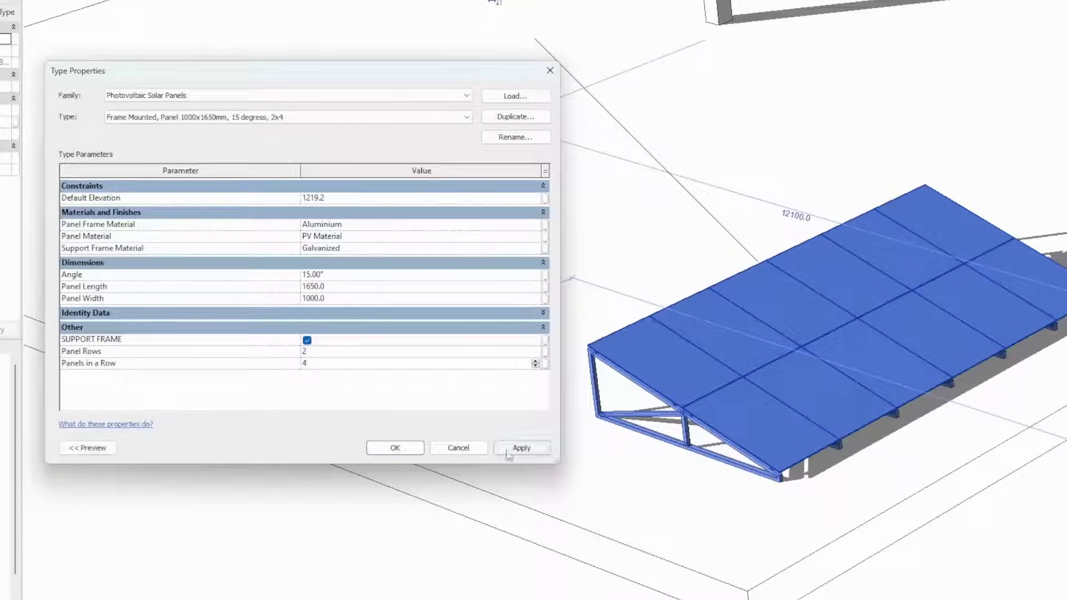
pyautogui.click(519, 448)
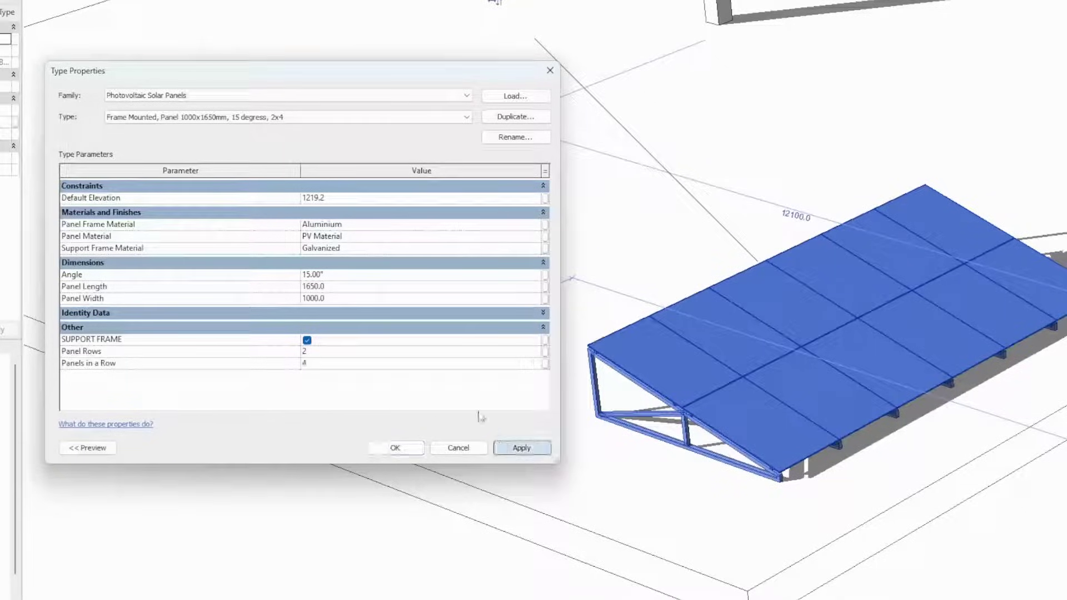
pyautogui.click(307, 341)
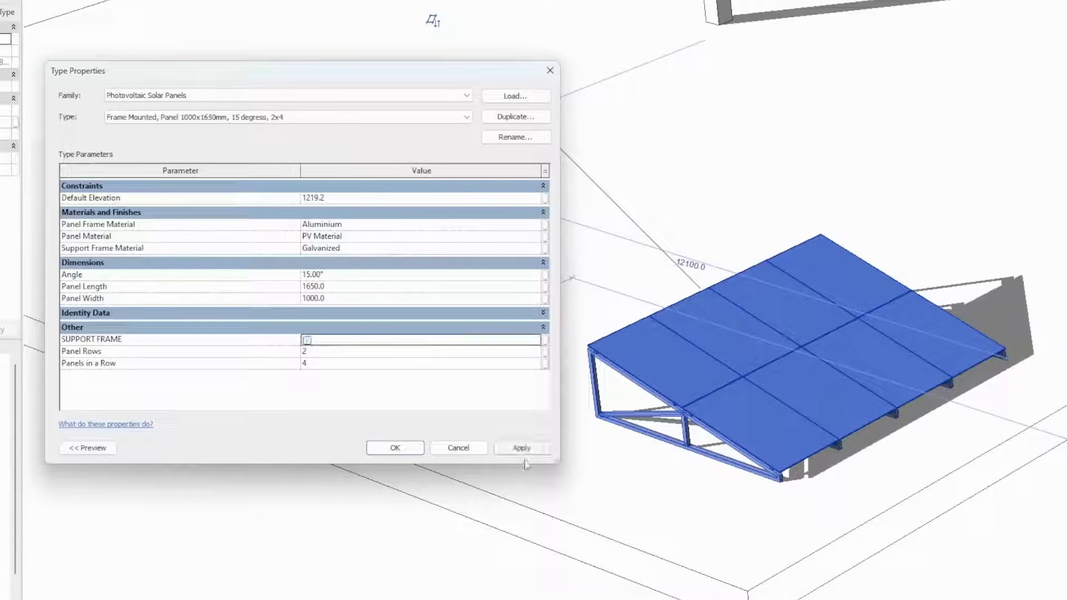
pyautogui.click(522, 448)
pyautogui.click(307, 340)
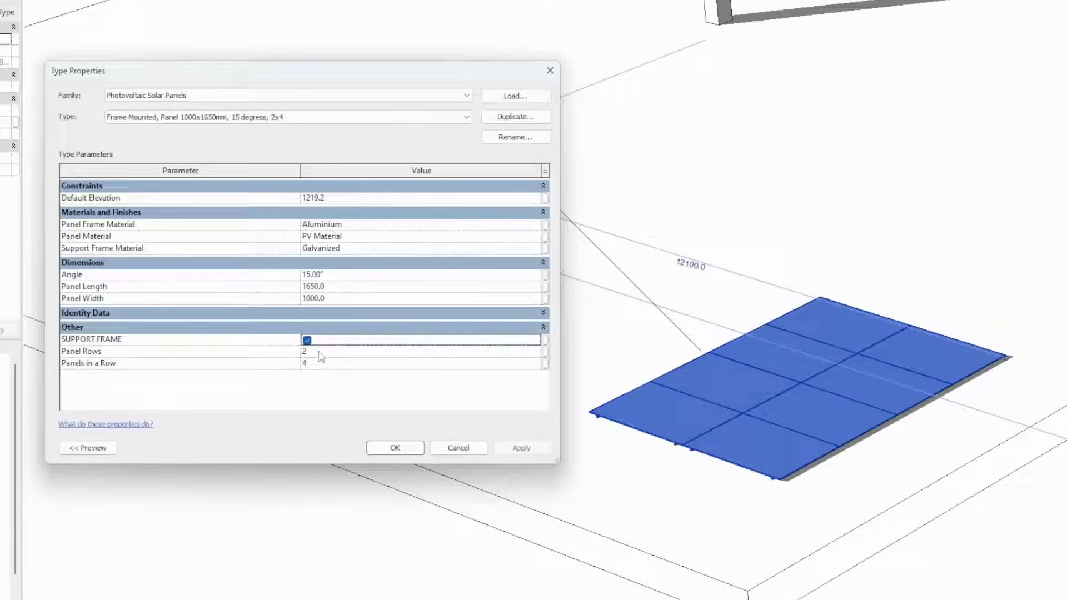
pyautogui.click(516, 447)
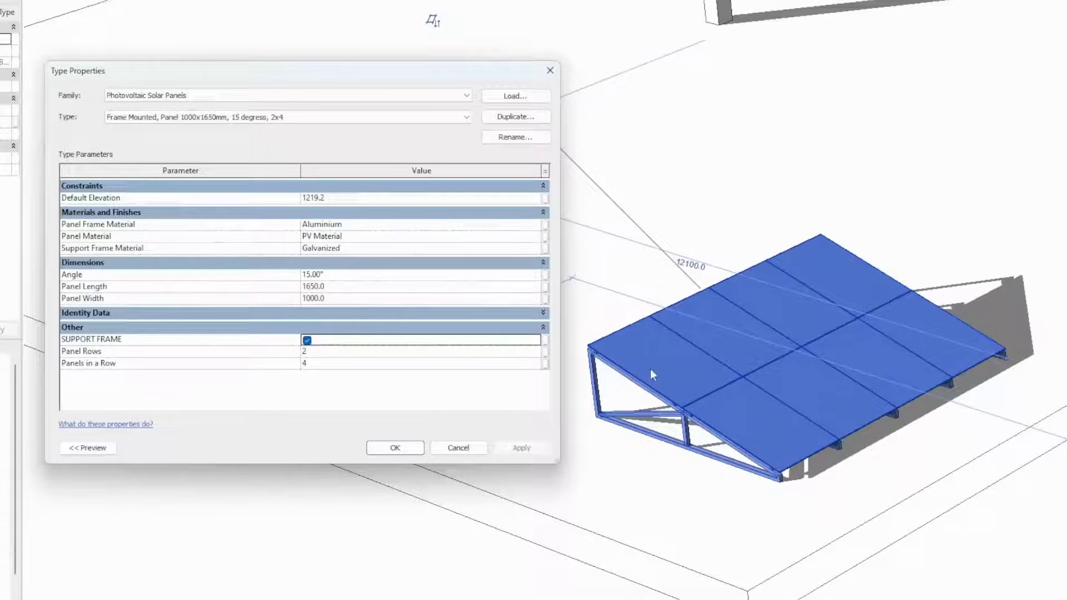
# Step: Test panel Angle values of 30° and 90°, then set and apply 25°
pyautogui.click(338, 280)
pyautogui.write('30')
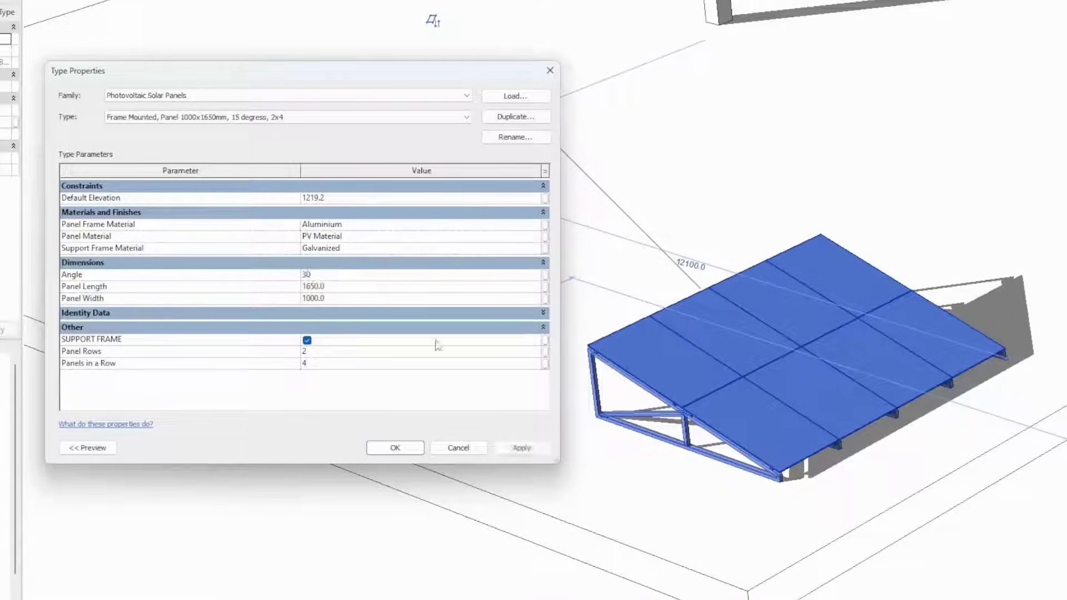
pyautogui.click(522, 449)
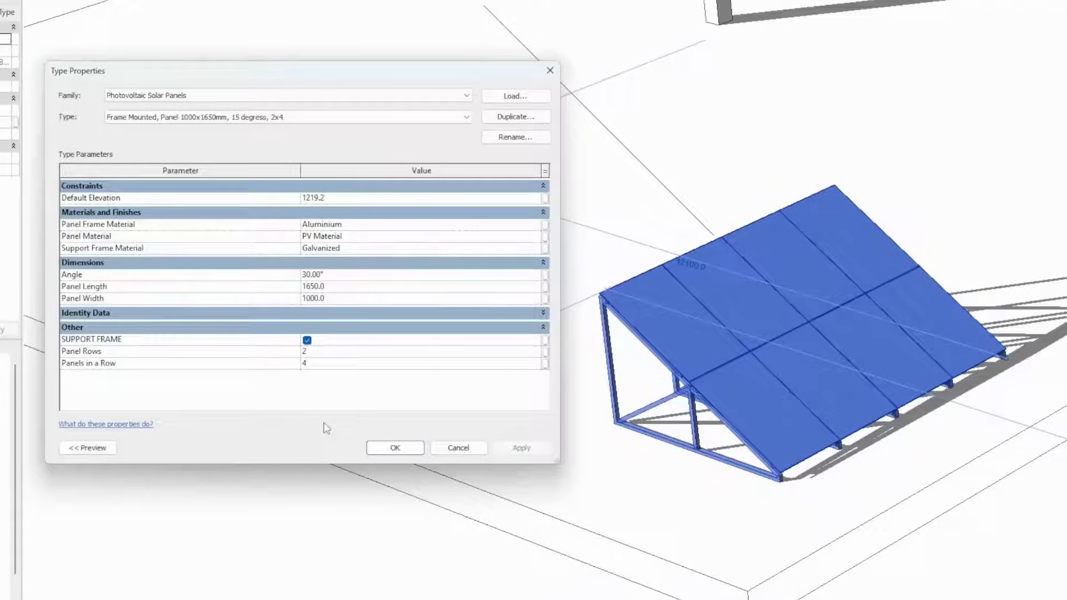
pyautogui.click(351, 274)
pyautogui.write('90')
pyautogui.click(523, 448)
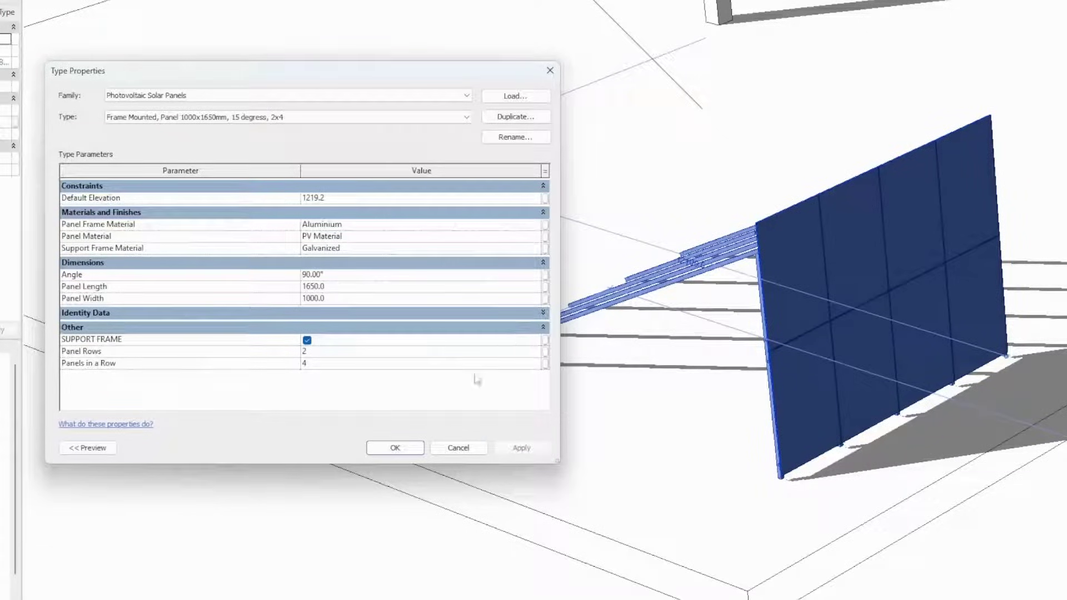
pyautogui.click(336, 274)
pyautogui.write('25')
pyautogui.click(511, 448)
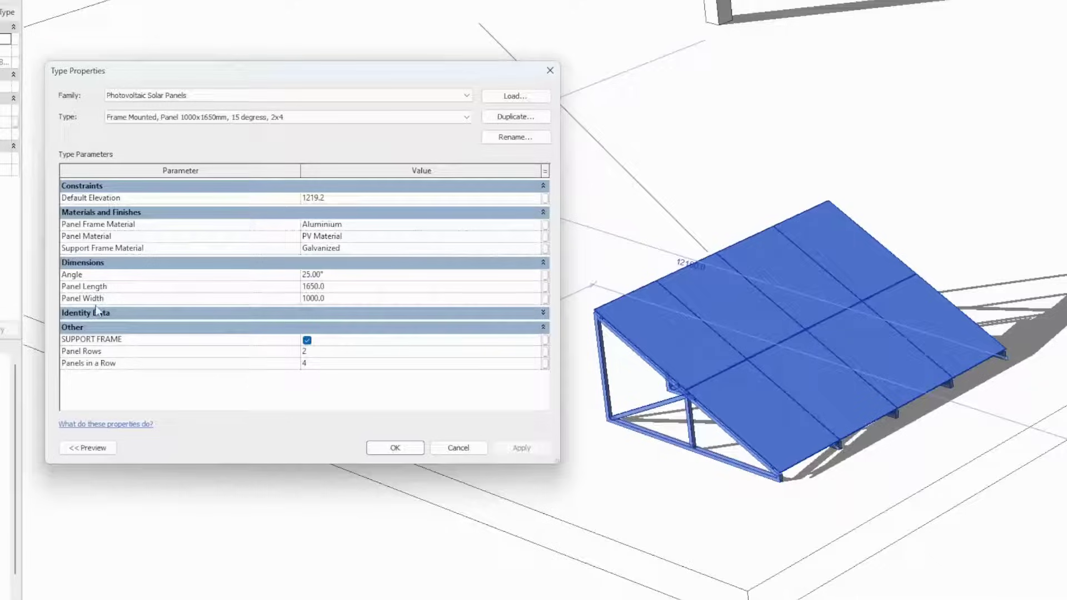
# Step: Try Panel Width 1500, Panel Length 1000, then width 2000, applying each
pyautogui.click(337, 297)
pyautogui.write('1500')
pyautogui.click(507, 448)
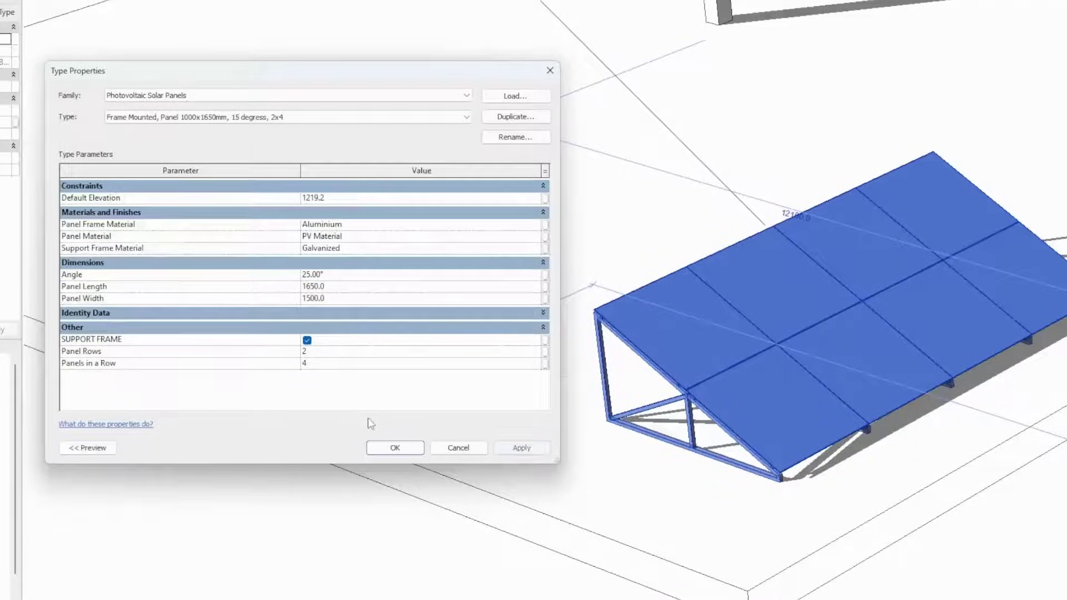
pyautogui.click(340, 287)
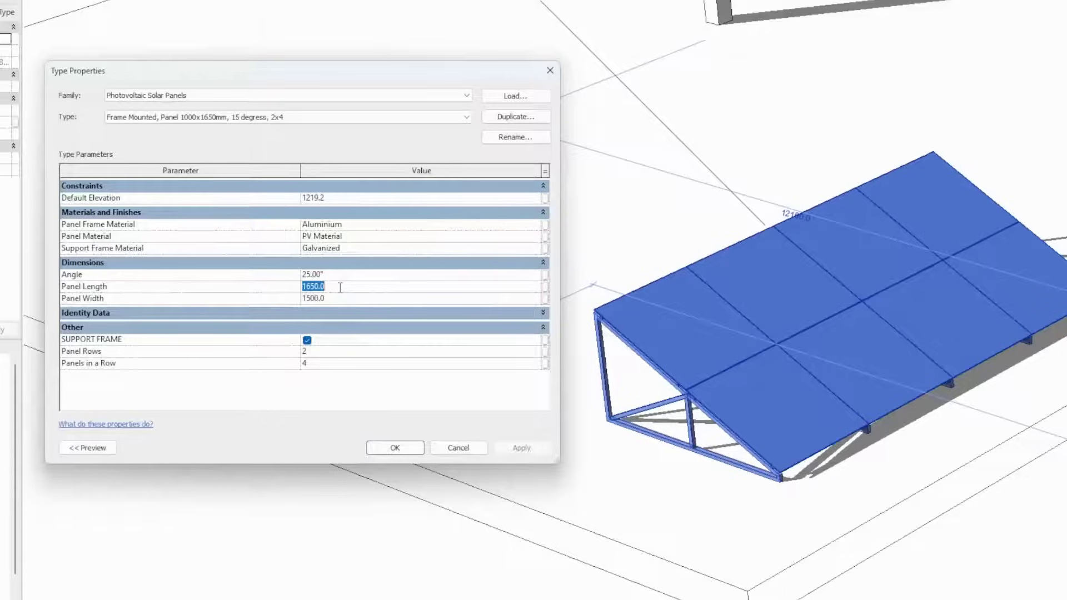
pyautogui.write('1000')
pyautogui.click(521, 448)
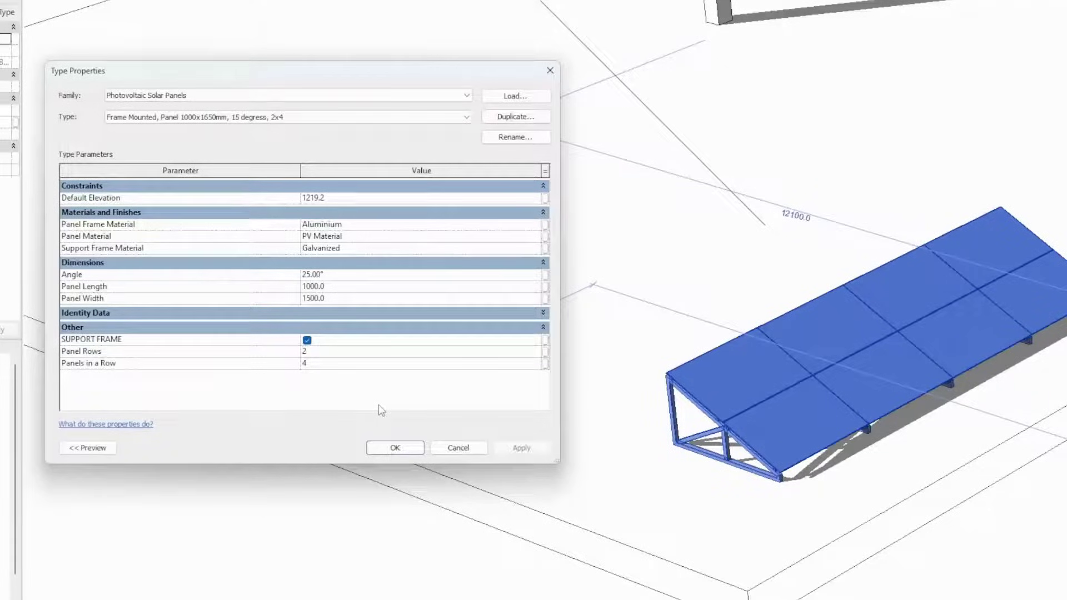
pyautogui.click(341, 299)
pyautogui.write('200')
pyautogui.click(516, 449)
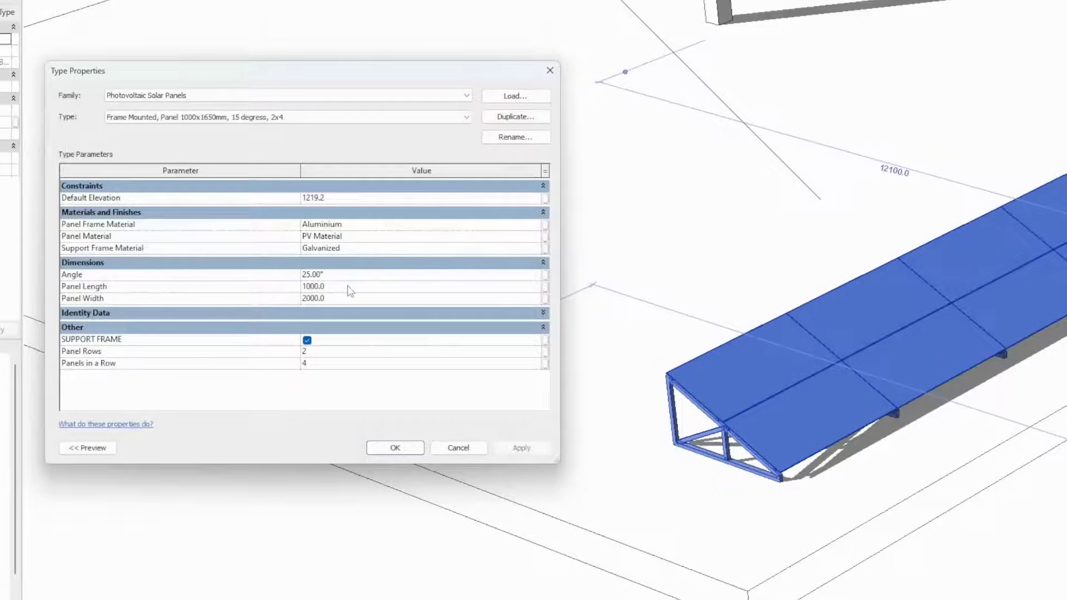
# Step: Set Panel Width to 1000 and Panel Length to 2000, and apply
pyautogui.click(340, 298)
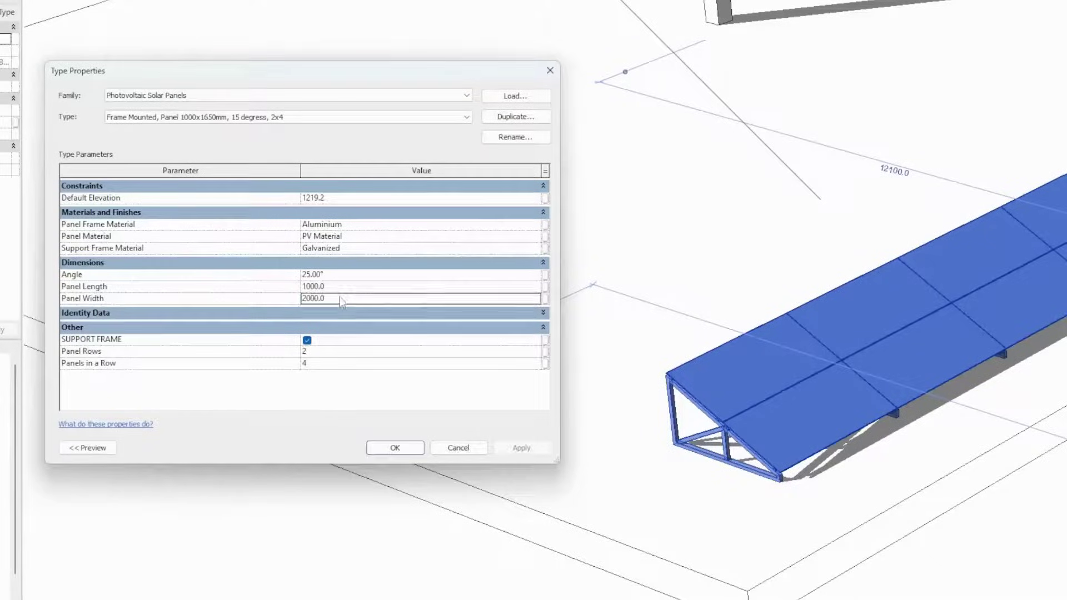
pyautogui.write('1000')
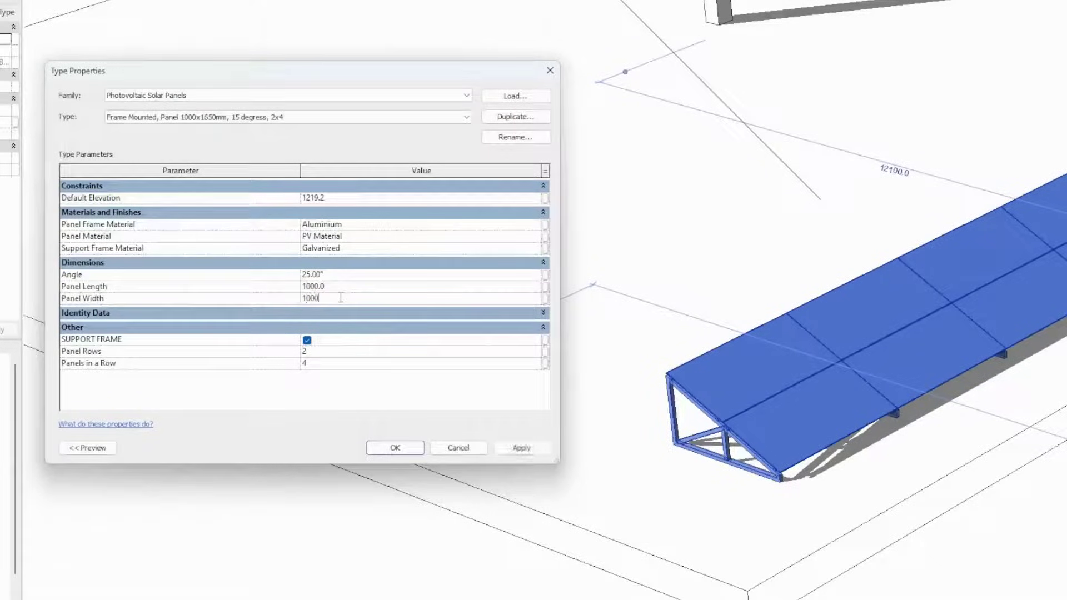
pyautogui.click(341, 285)
pyautogui.write('2000')
pyautogui.click(520, 447)
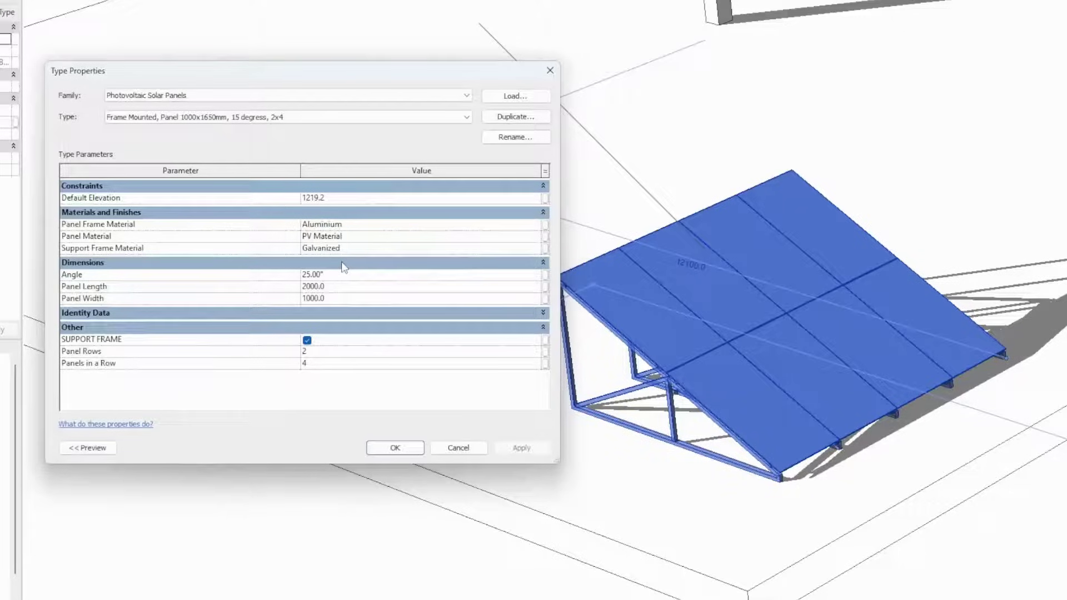
# Step: Cancel Type Properties, then orbit, pan and zoom onto the house's pitched roof
pyautogui.click(459, 448)
pyautogui.click(460, 448)
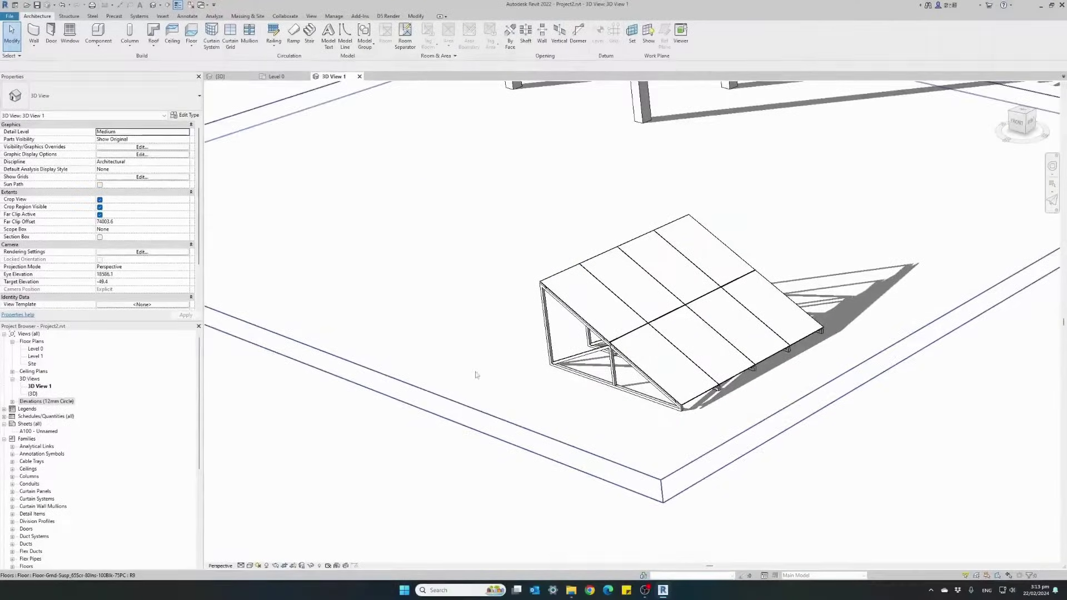
pyautogui.scroll(-5, 495, 338)
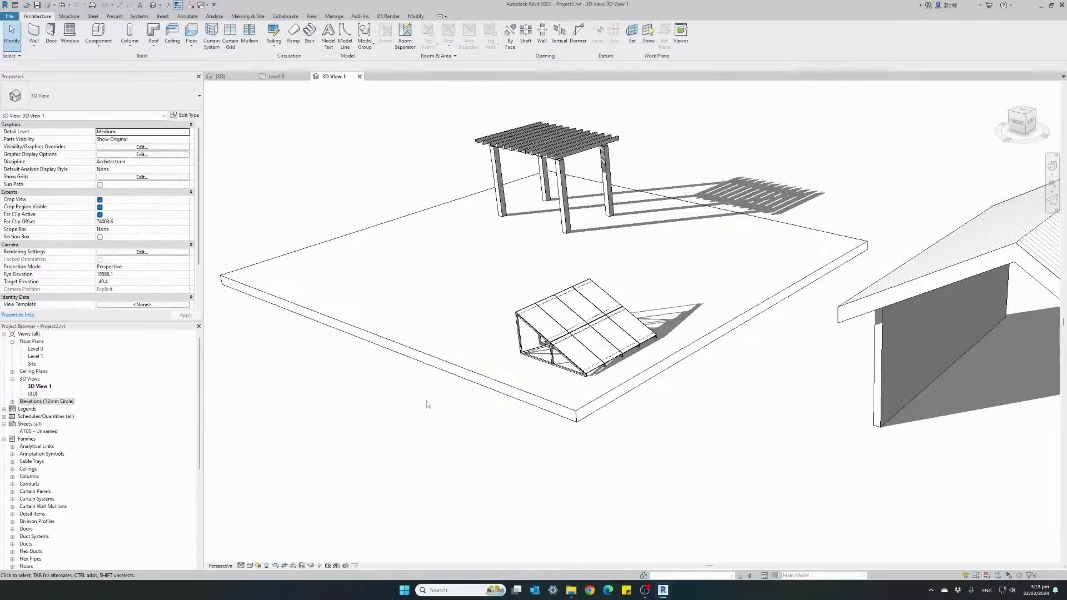
pyautogui.keyDown('shift'); pyautogui.moveTo(428, 404); pyautogui.dragTo(453, 378, button='middle'); pyautogui.keyUp('shift')
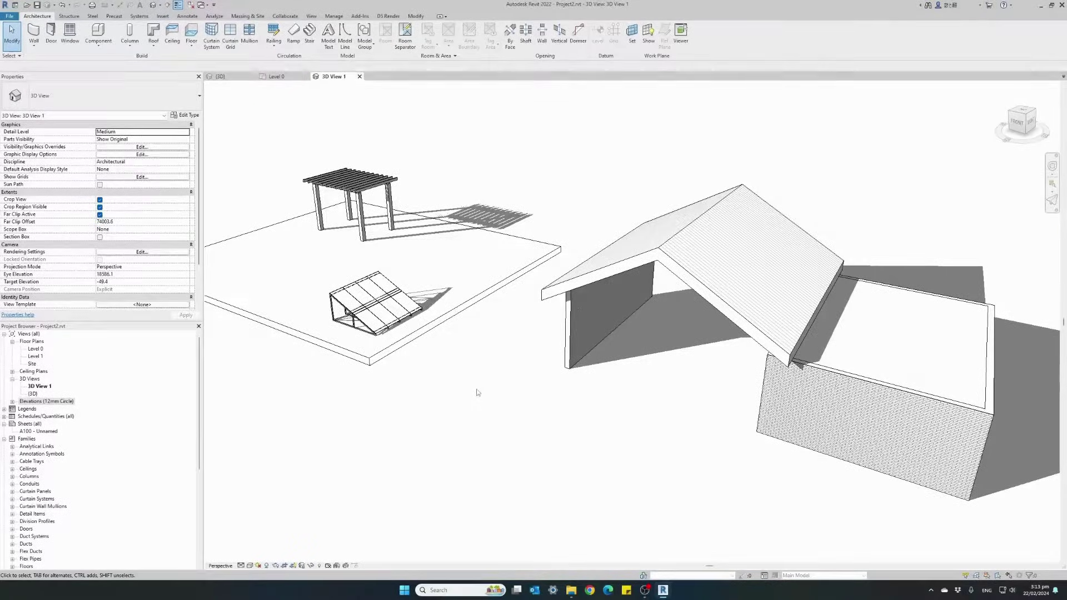
pyautogui.moveTo(475, 391); pyautogui.dragTo(369, 379, button='middle')
pyautogui.scroll(4, 556, 378)
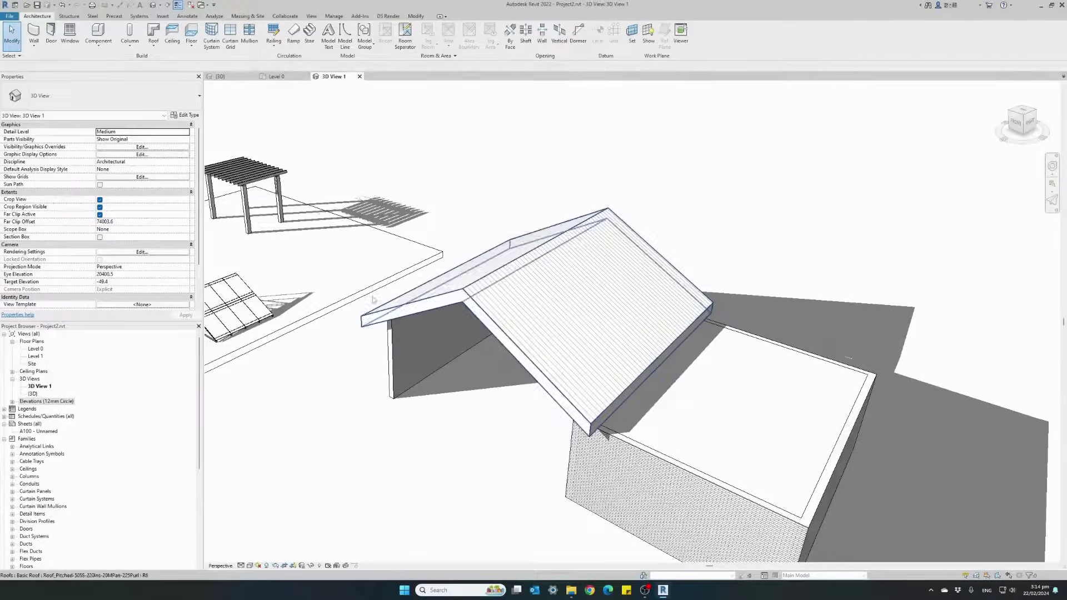
# Step: Place another Photovoltaic Solar Panels array on the pitched roof face and end placement
pyautogui.click(98, 32)
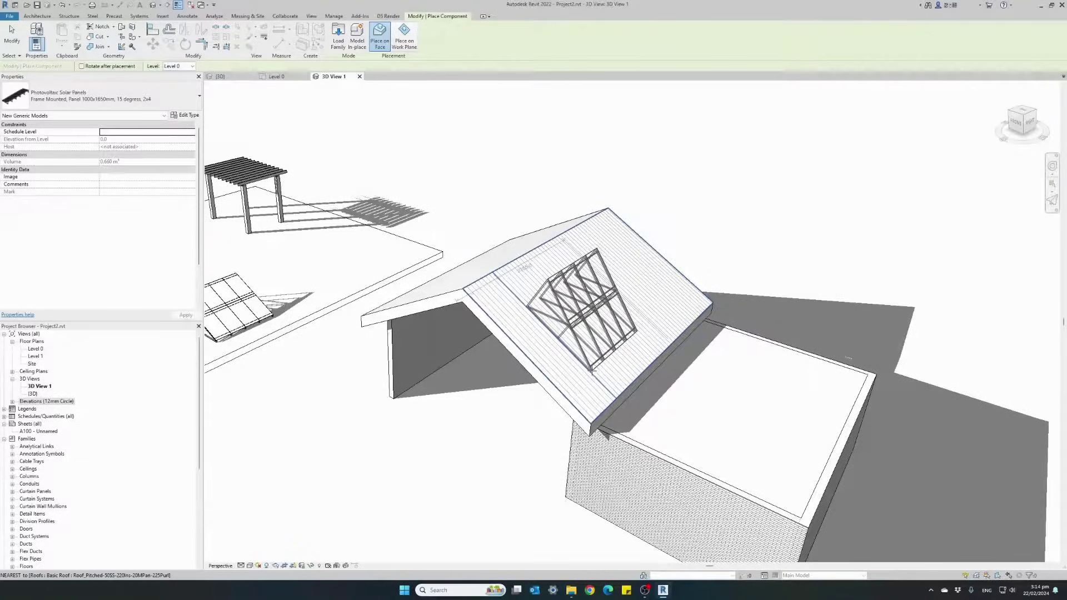
pyautogui.click(592, 372)
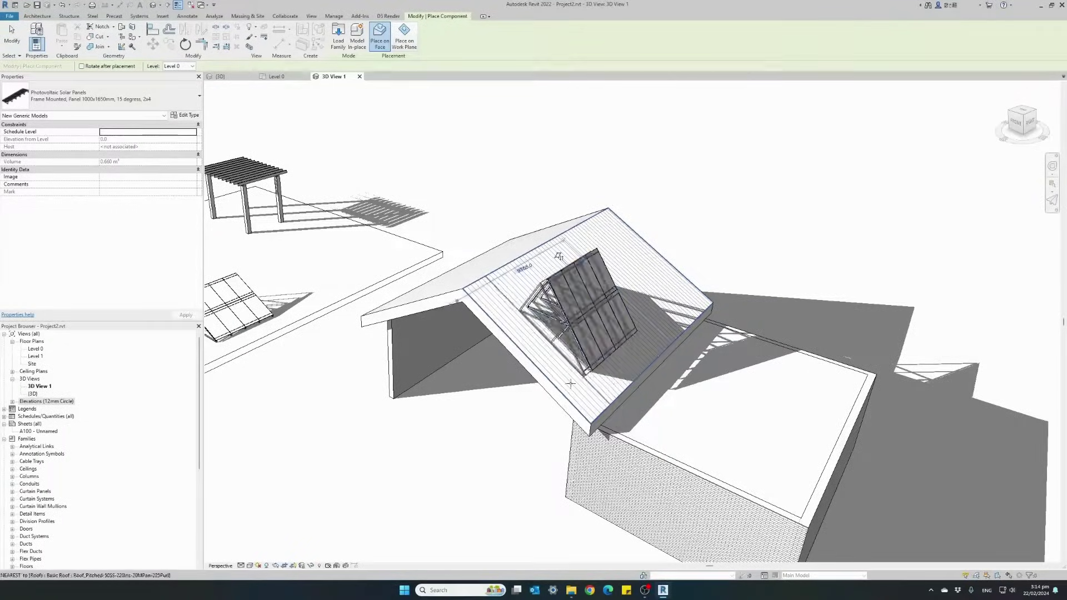
pyautogui.press('Escape')
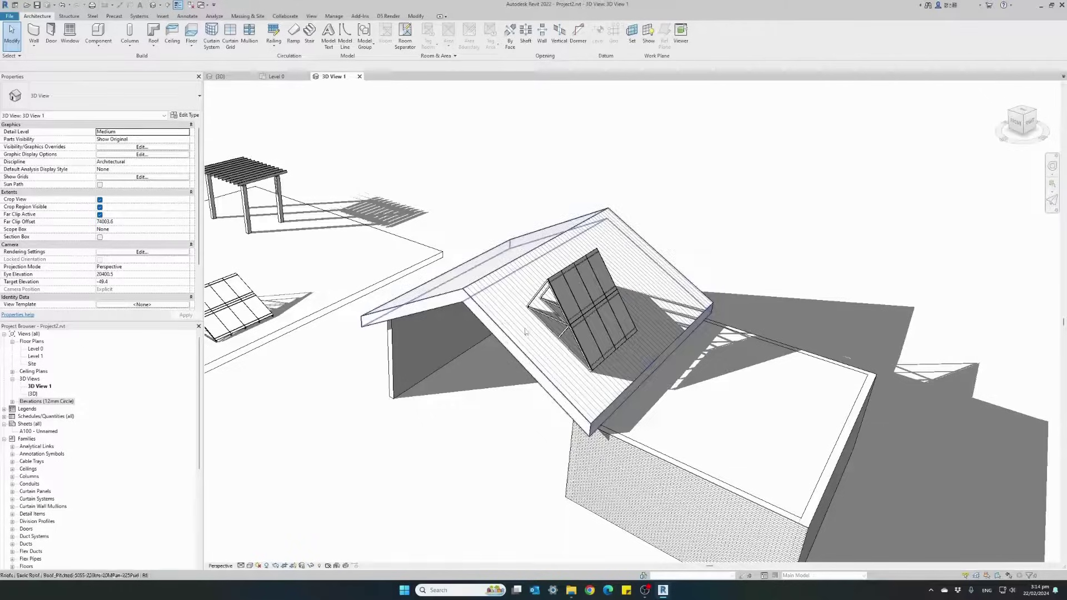
# Step: Duplicate the roof solar panel's type as a new type named 'INCLINED ROOF PANELS'
pyautogui.click(564, 322)
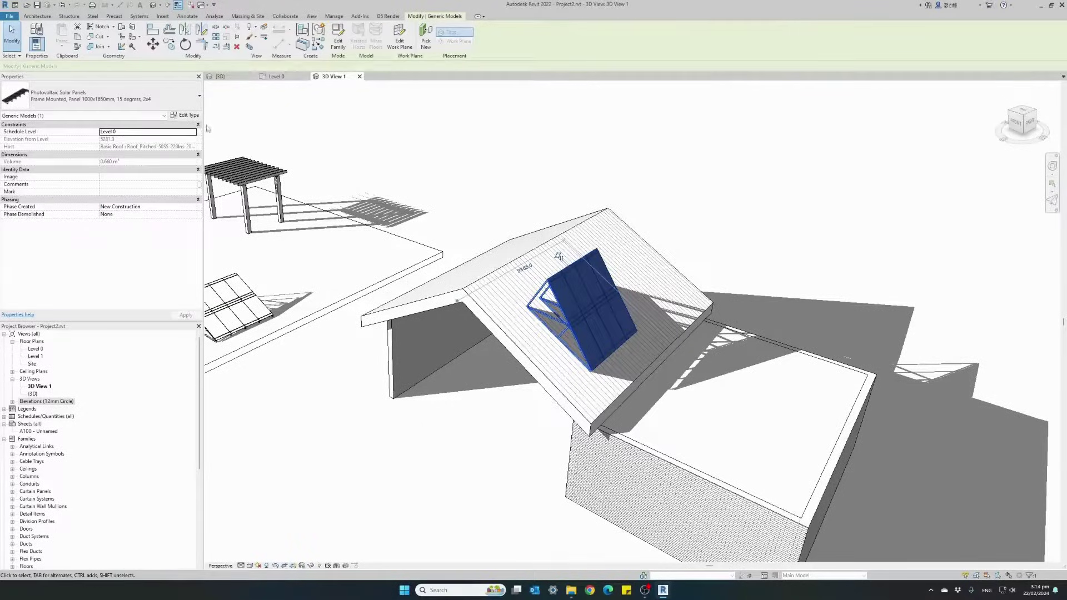
pyautogui.click(187, 115)
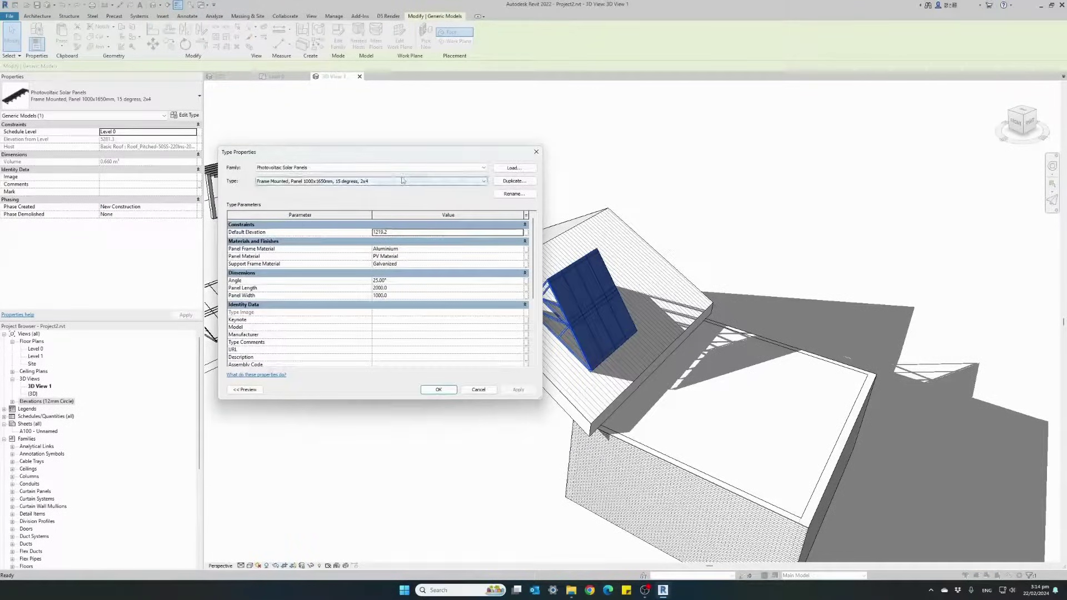
pyautogui.click(514, 181)
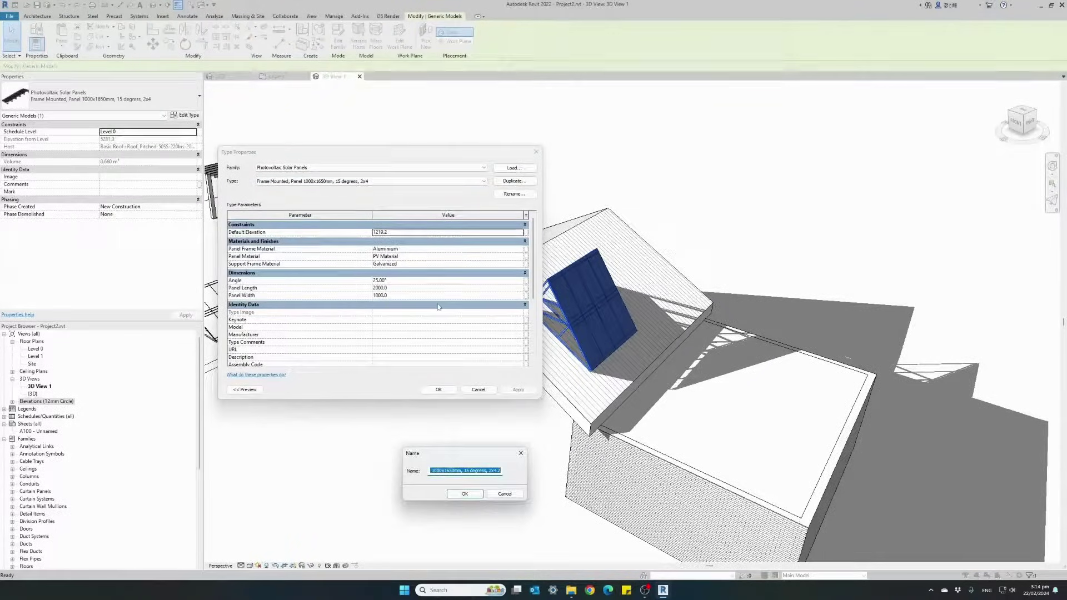
pyautogui.write('ROO')
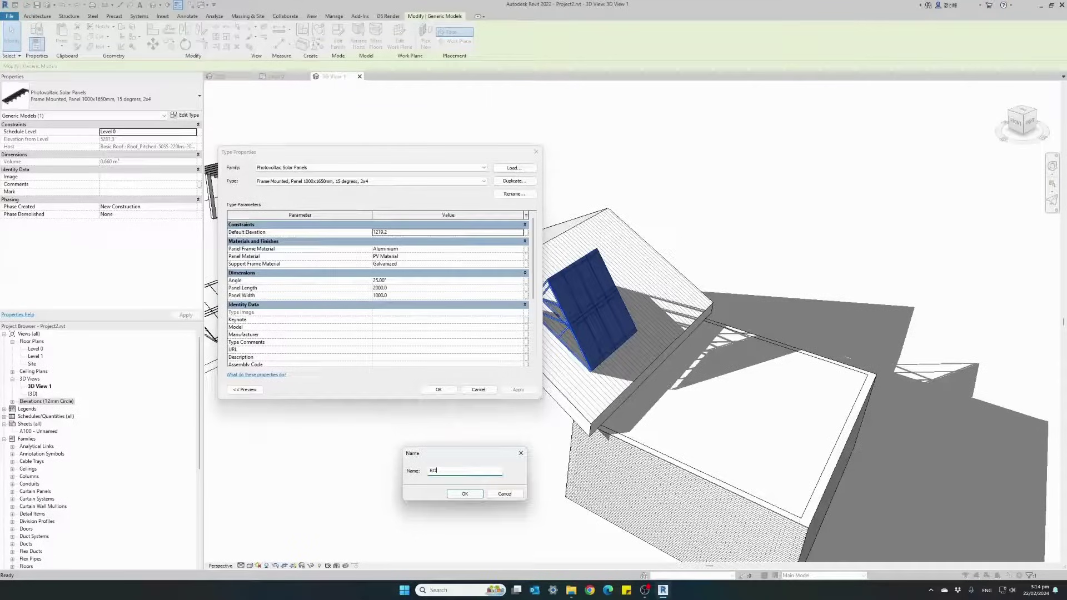
pyautogui.hotkey('ctrl', 'z')
pyautogui.write('INCLINE')
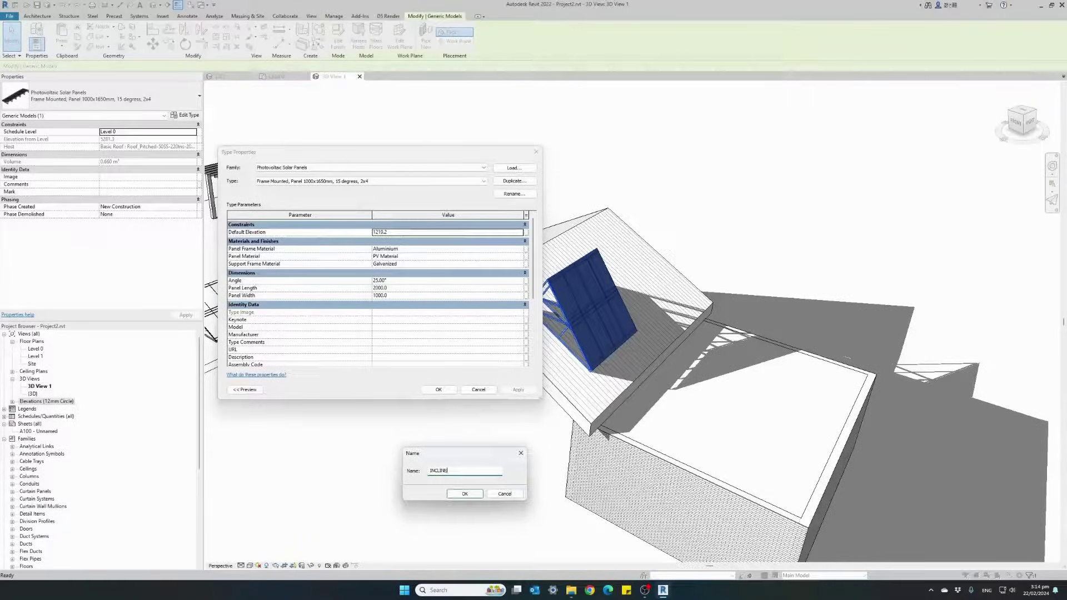
pyautogui.write('D ROOF PANELS')
pyautogui.press('Return')
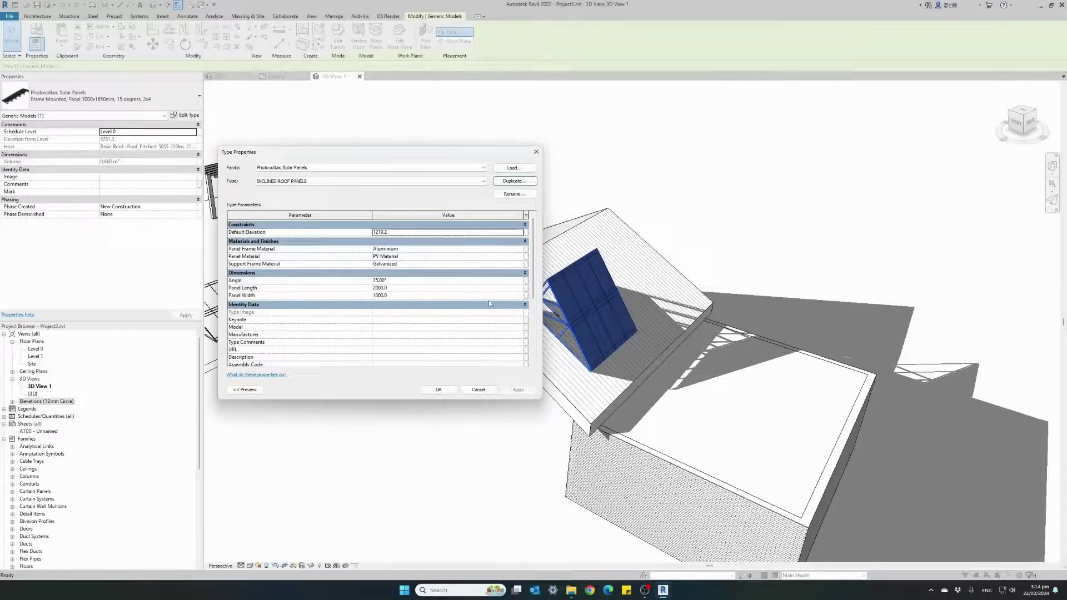
# Step: Turn off SUPPORT FRAME on INCLINED ROOF PANELS so the array lies flush on the roof
pyautogui.click(524, 305)
pyautogui.moveTo(435, 154); pyautogui.dragTo(376, 148)
pyautogui.click(324, 317)
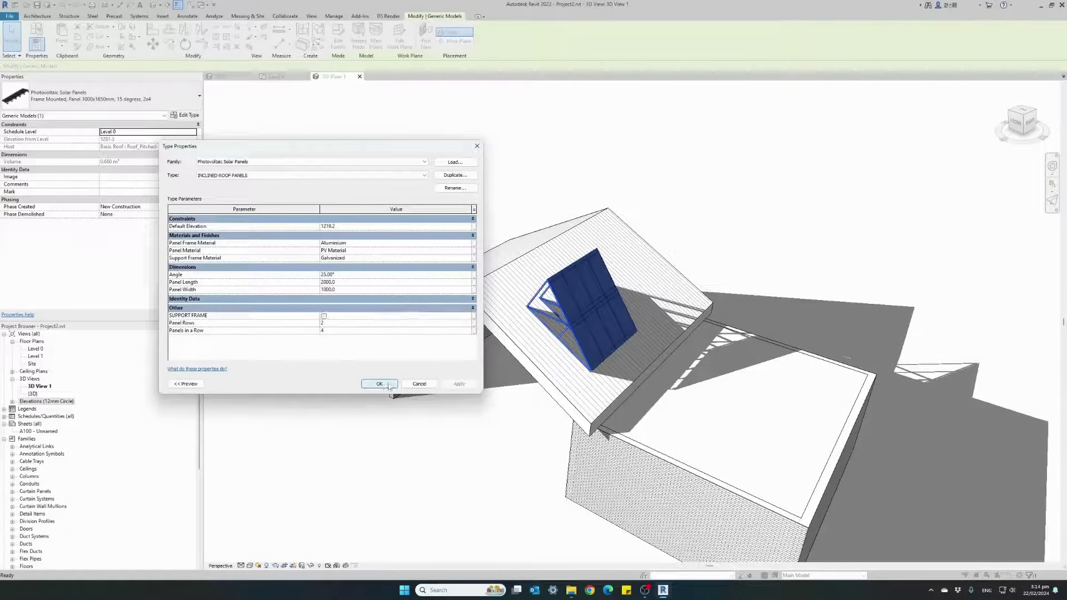
pyautogui.click(380, 384)
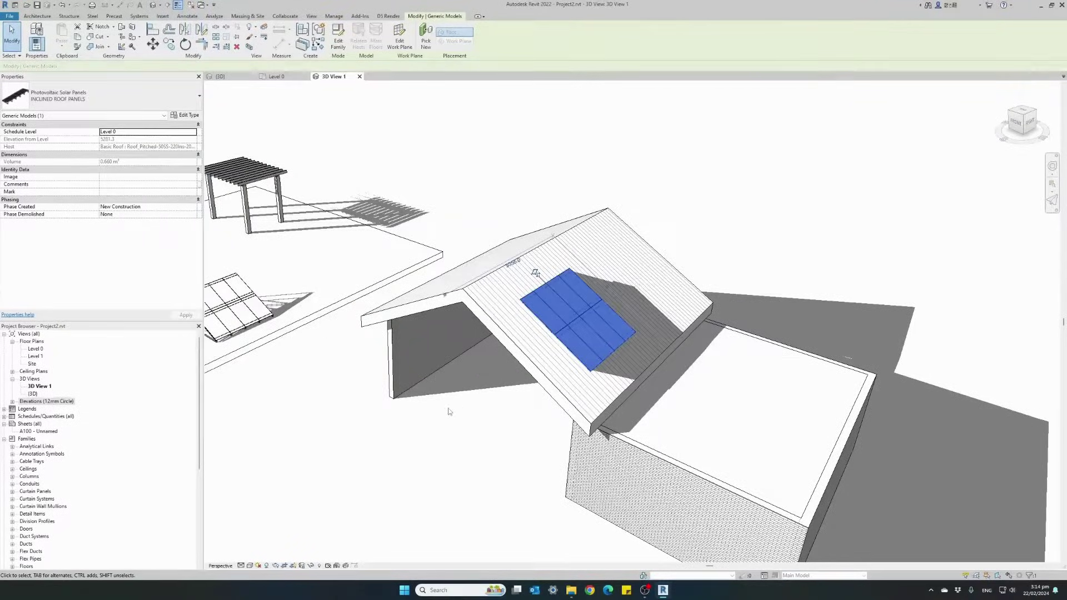
pyautogui.click(449, 412)
pyautogui.scroll(3, 555, 356)
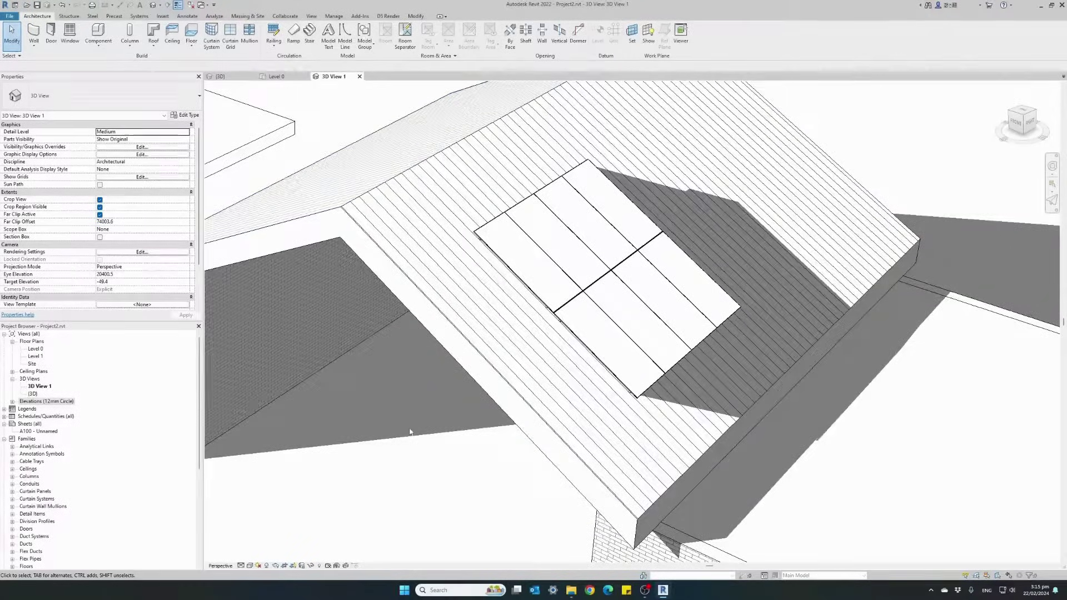
pyautogui.scroll(-3, 394, 440)
pyautogui.scroll(5, 438, 402)
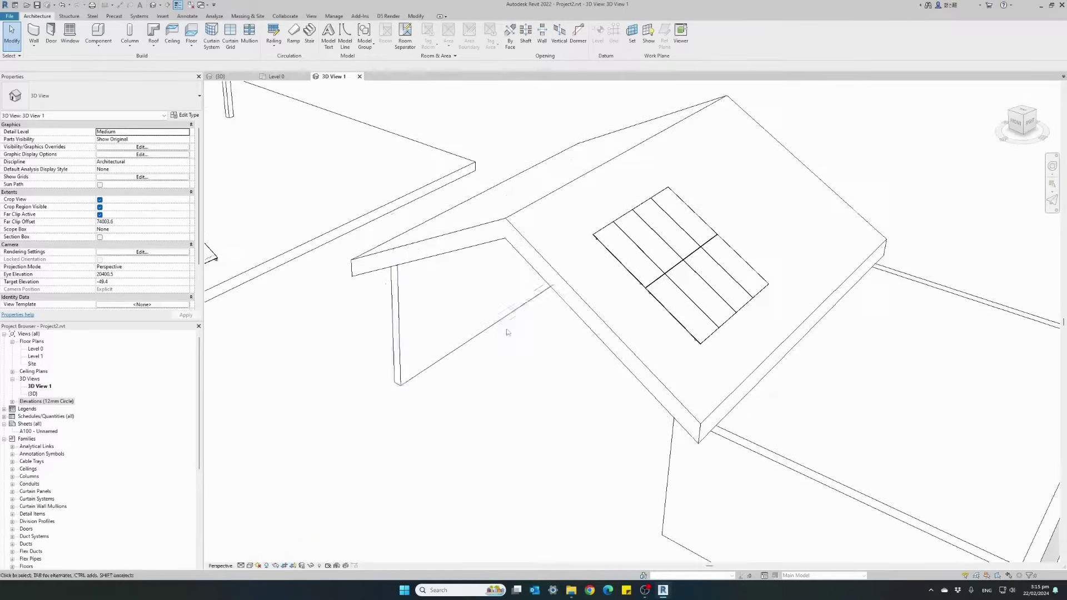
# Step: Set the INCLINED ROOF PANELS type to a 50° angle with 3 rows of 5 panels
pyautogui.click(664, 276)
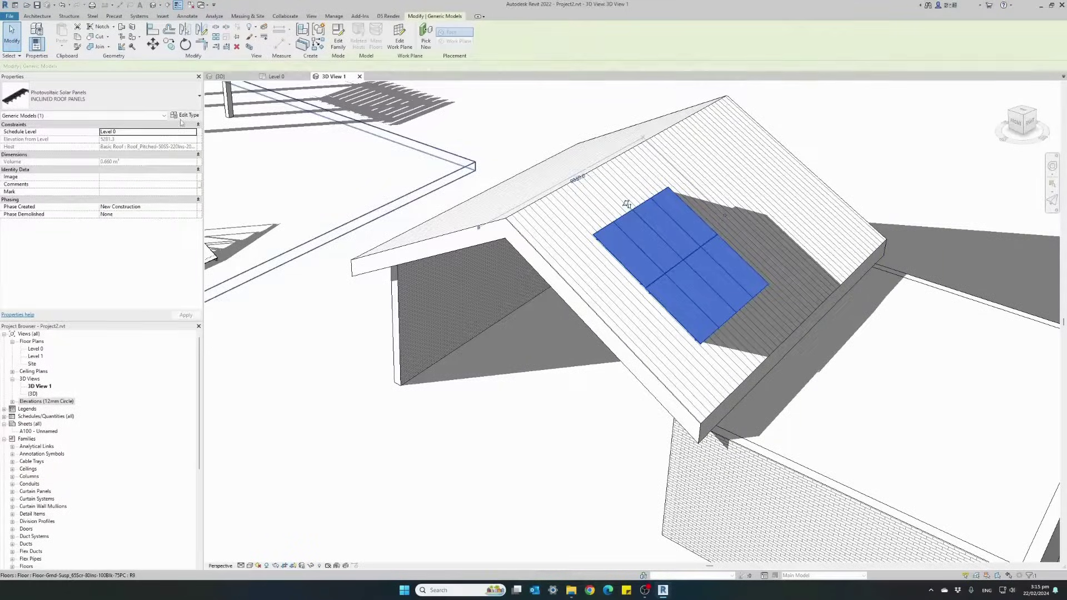
pyautogui.click(183, 116)
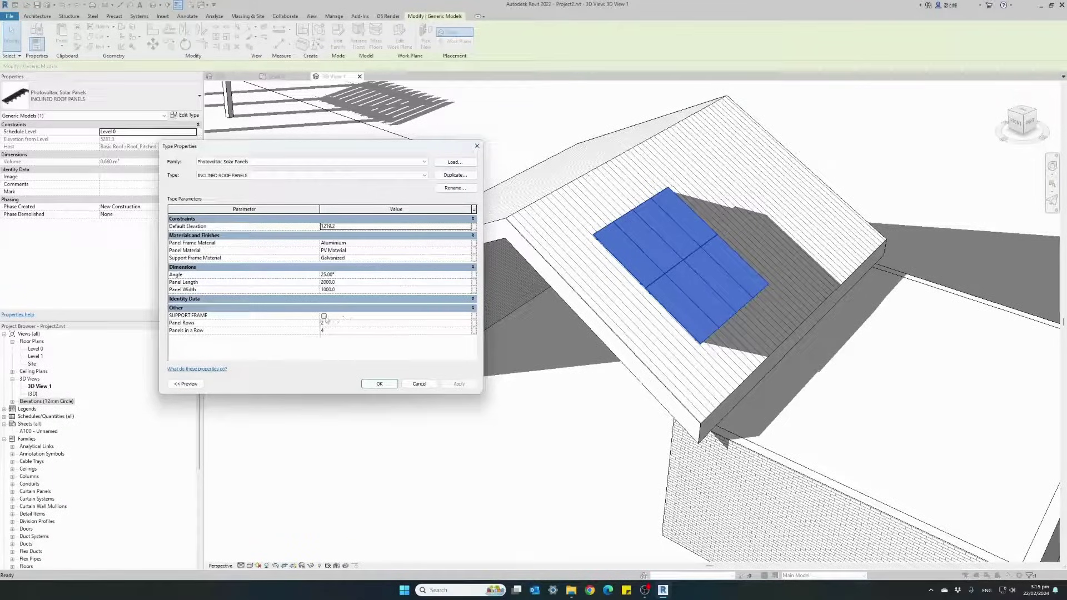
pyautogui.click(345, 275)
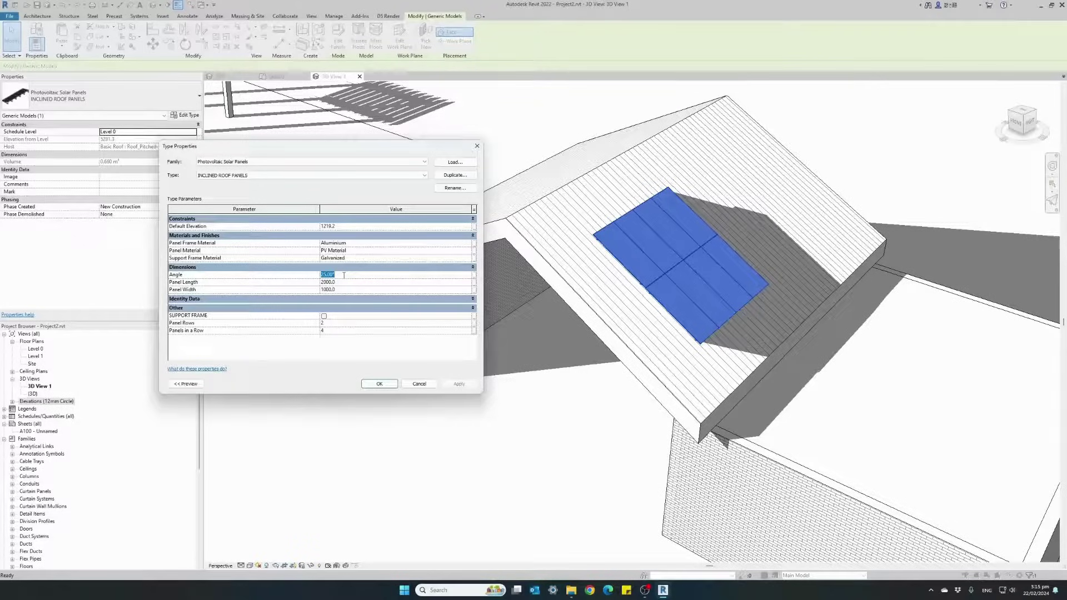
pyautogui.write('50')
pyautogui.click(458, 384)
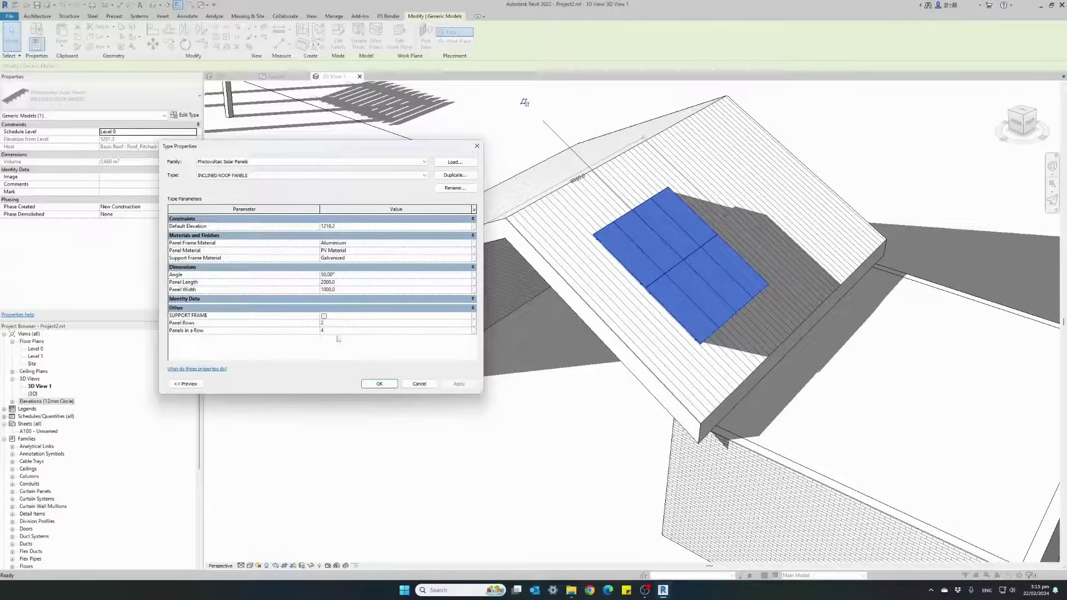
pyautogui.click(332, 324)
pyautogui.write('3')
pyautogui.click(329, 332)
pyautogui.click(451, 386)
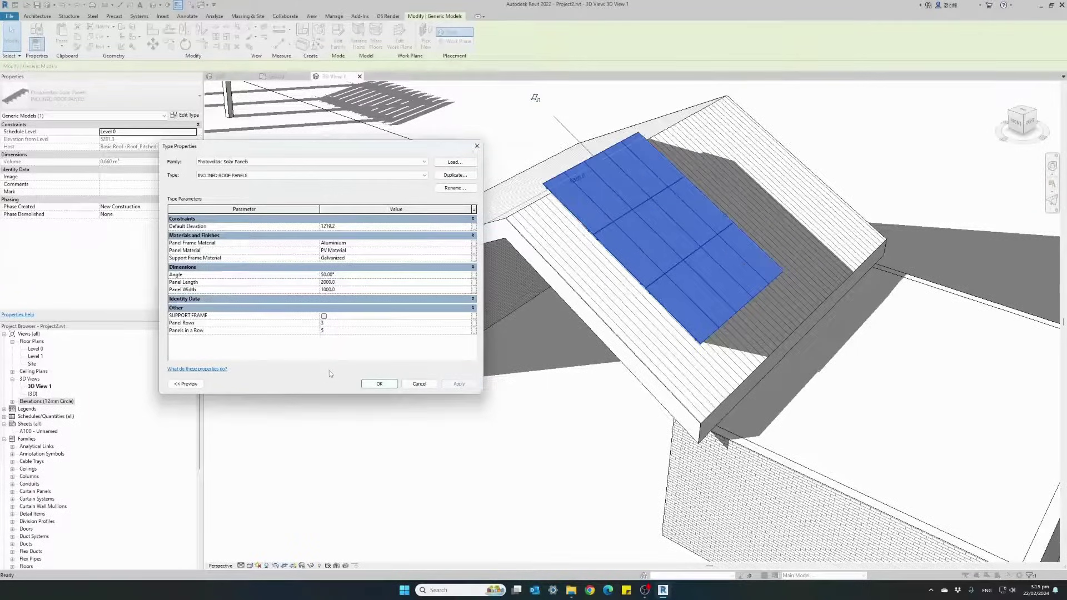
pyautogui.click(379, 386)
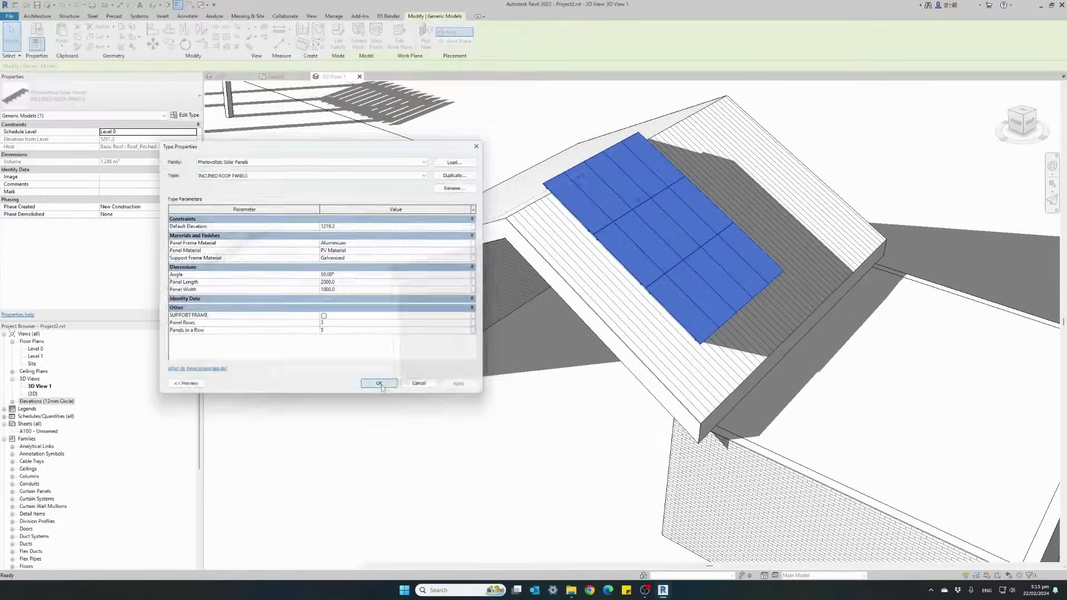
# Step: Move the enlarged panel array lower down the roof slope
pyautogui.click(152, 44)
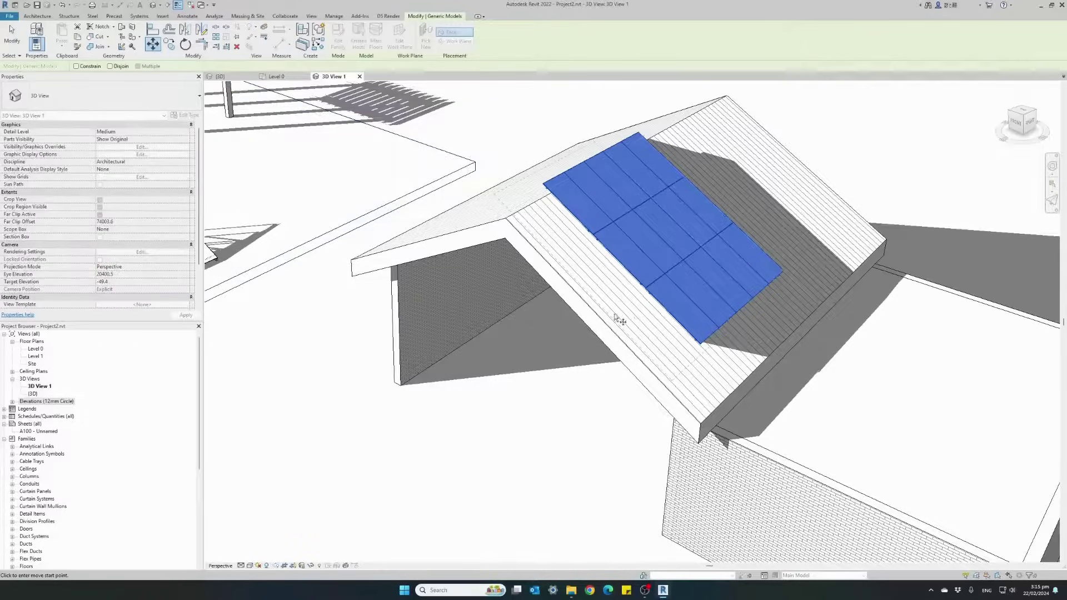
pyautogui.click(683, 333)
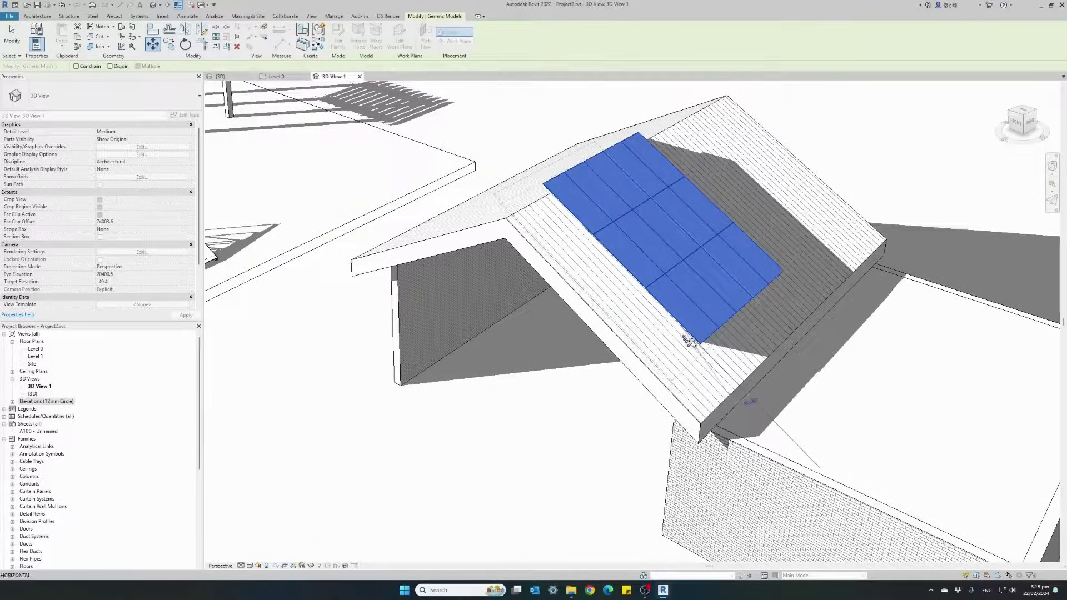
pyautogui.click(711, 359)
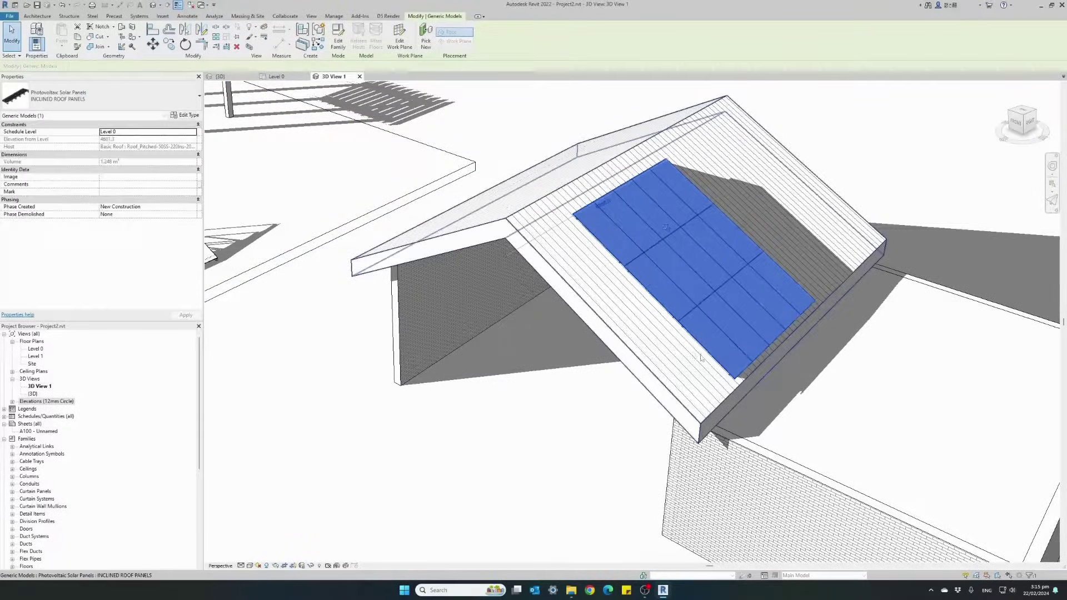
# Step: Increase the INCLINED ROOF PANELS type to 7 panels per row, making a 3x7 array
pyautogui.press('Escape')
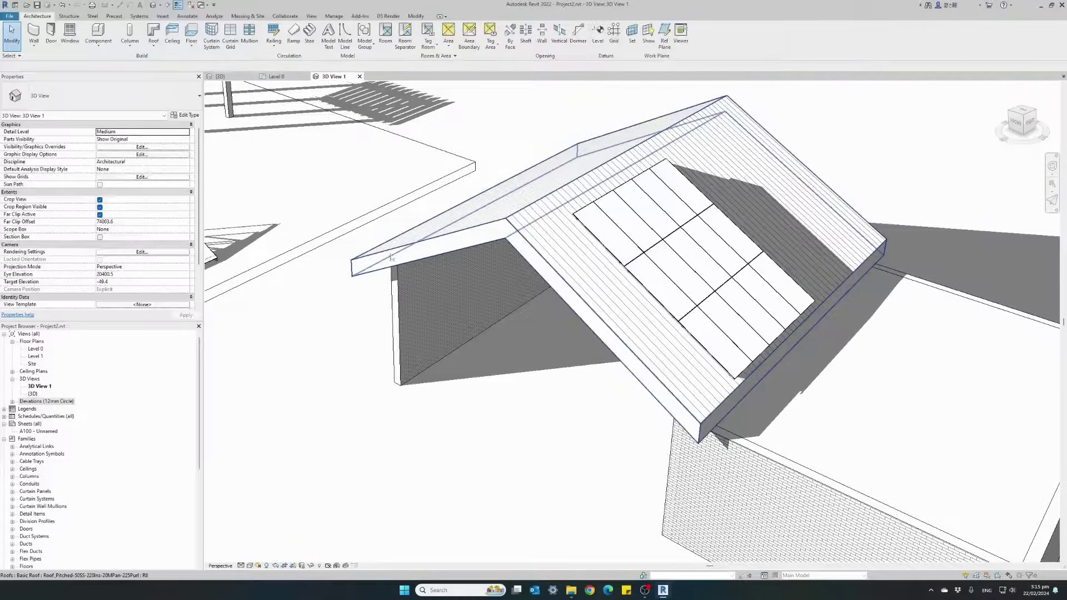
pyautogui.click(615, 236)
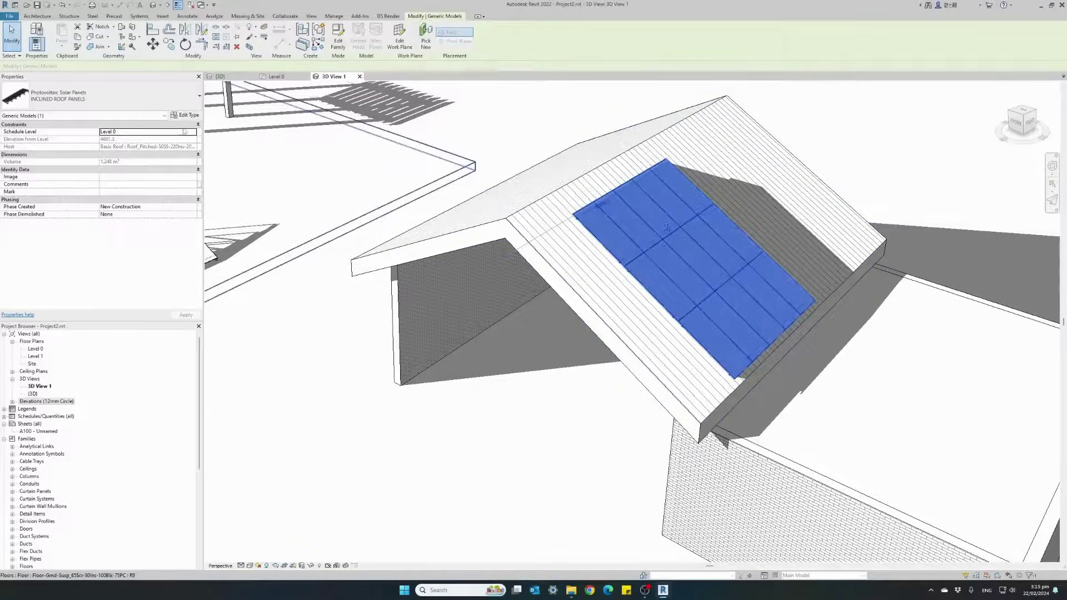
pyautogui.click(186, 115)
pyautogui.scroll(-4, 364, 309)
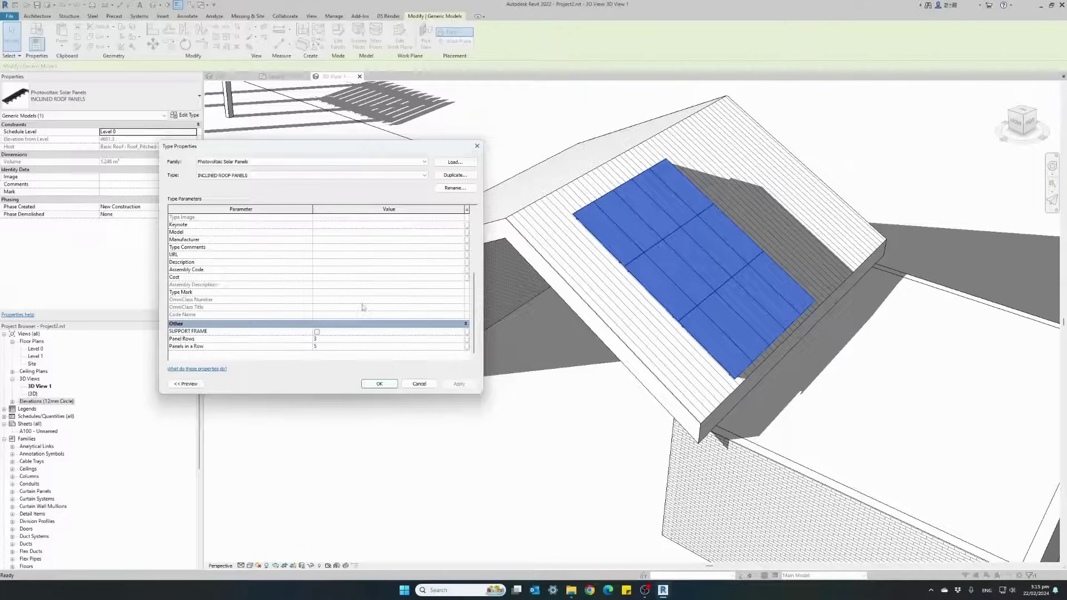
pyautogui.click(322, 345)
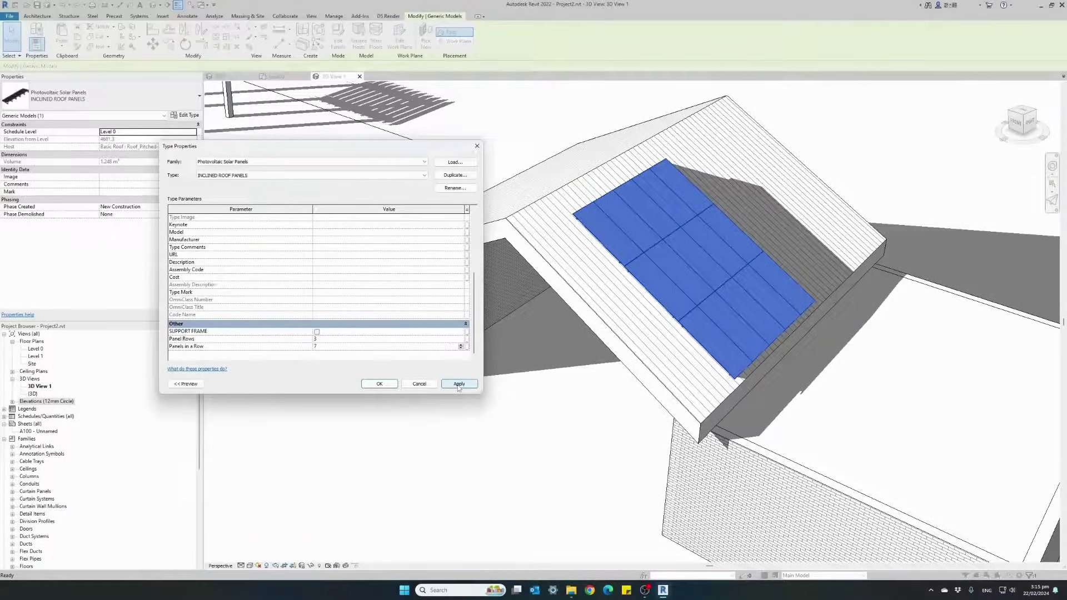
pyautogui.click(459, 385)
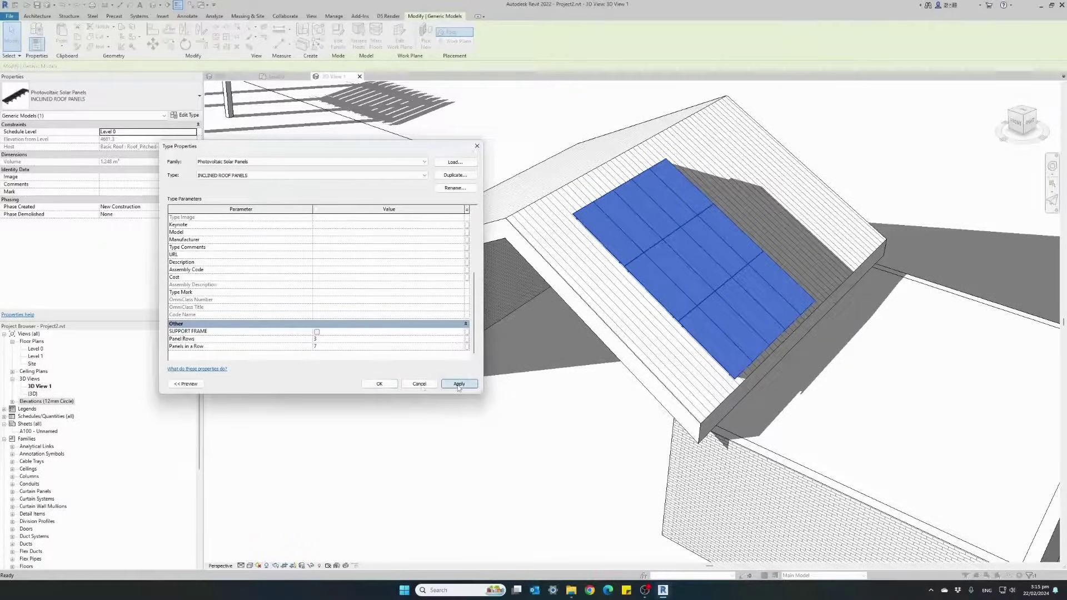
pyautogui.click(379, 384)
pyautogui.click(453, 428)
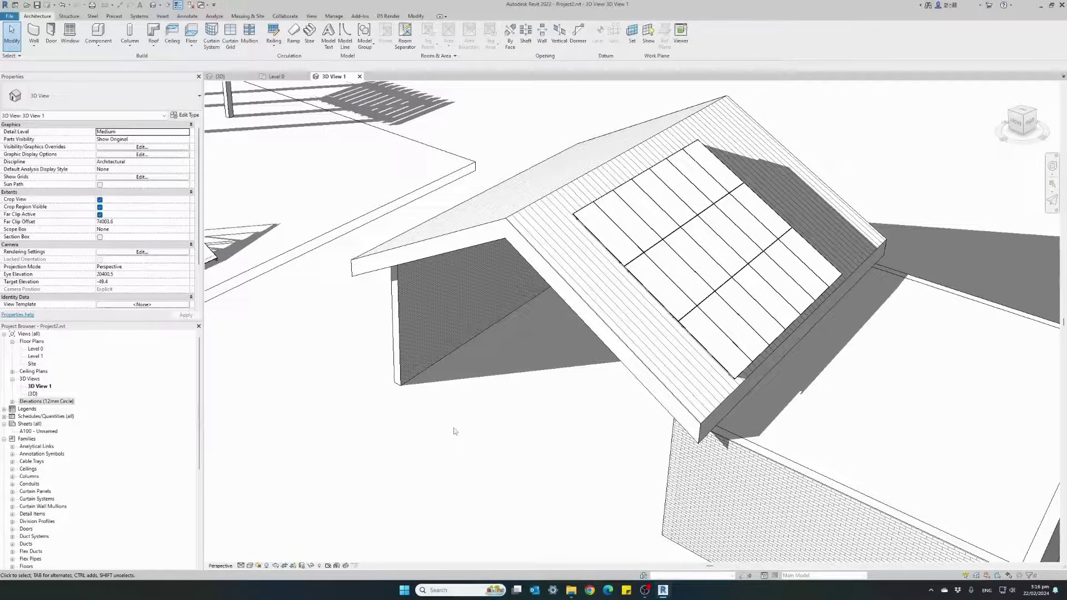
# Step: Place another Frame Mounted 1000x1650mm, 15 degrees, 2x3 array on the flat roof beside the first
pyautogui.moveTo(482, 431)
pyautogui.mouseDown(button='middle')
pyautogui.moveTo(395, 357)
pyautogui.moveTo(414, 379)
pyautogui.moveTo(474, 377)
pyautogui.mouseUp(button='middle')
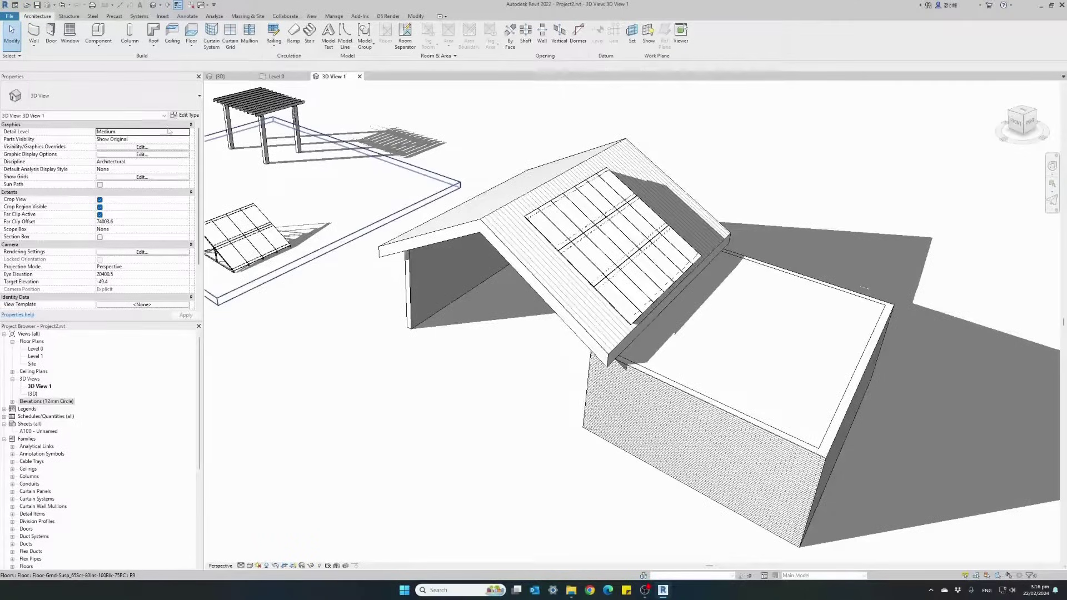
pyautogui.click(98, 33)
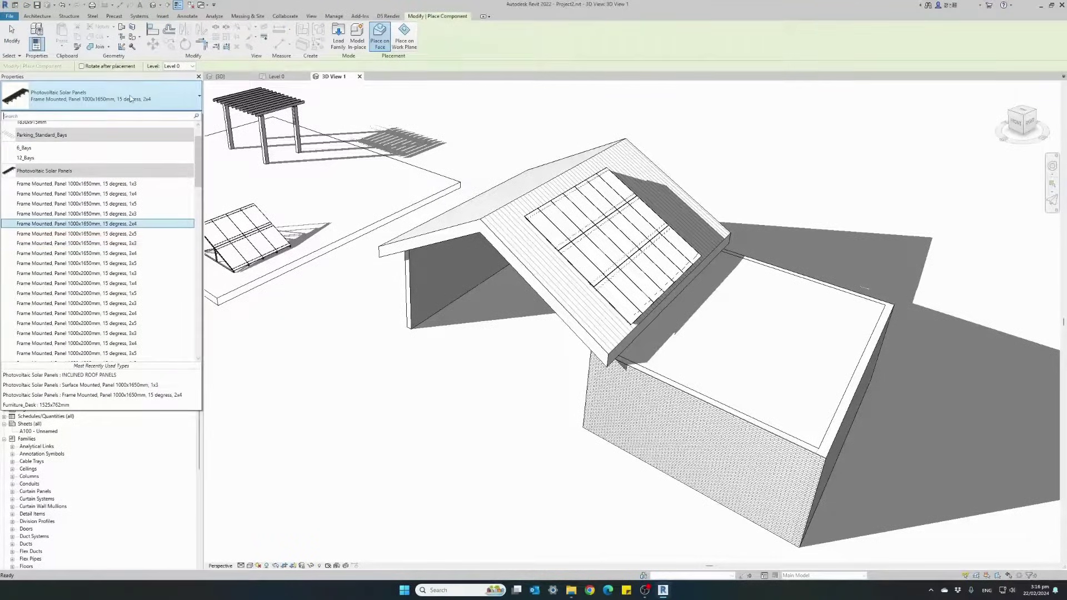
pyautogui.scroll(-1, 121, 247)
pyautogui.scroll(2, 121, 247)
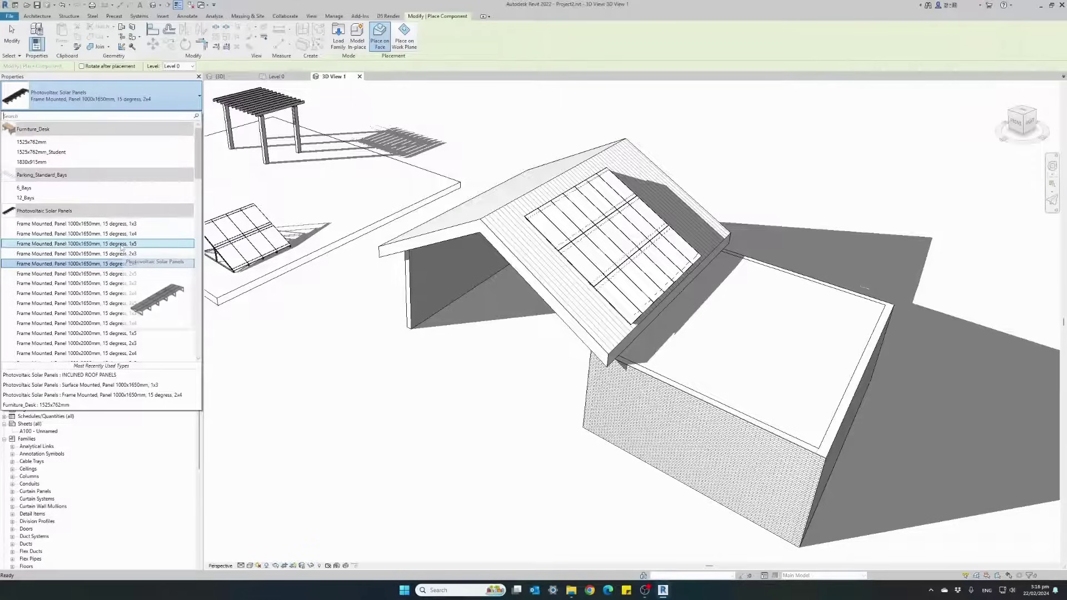
pyautogui.scroll(-1, 121, 248)
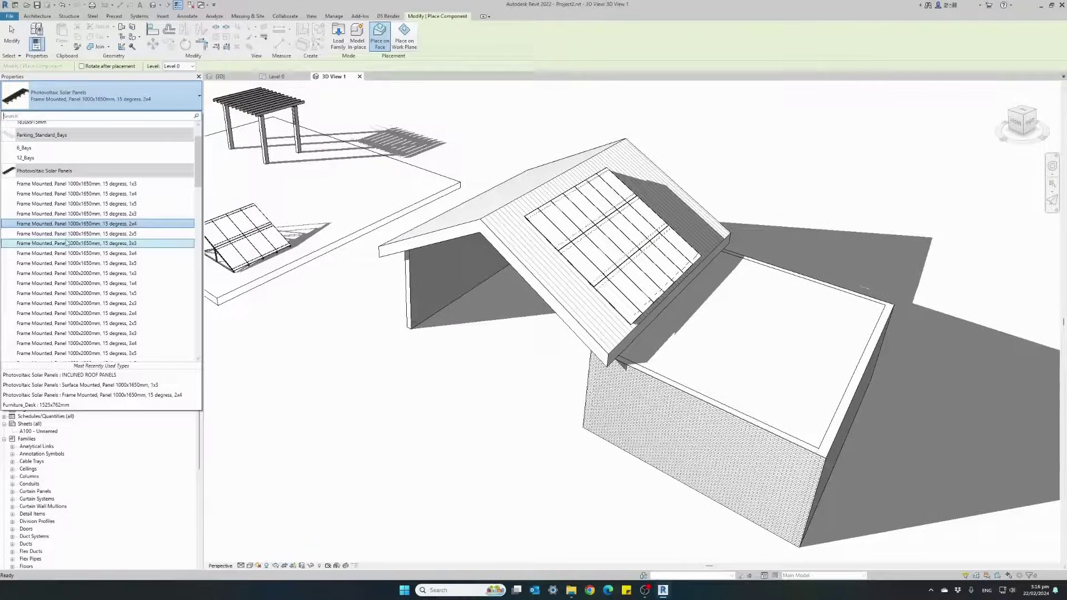
pyautogui.click(86, 216)
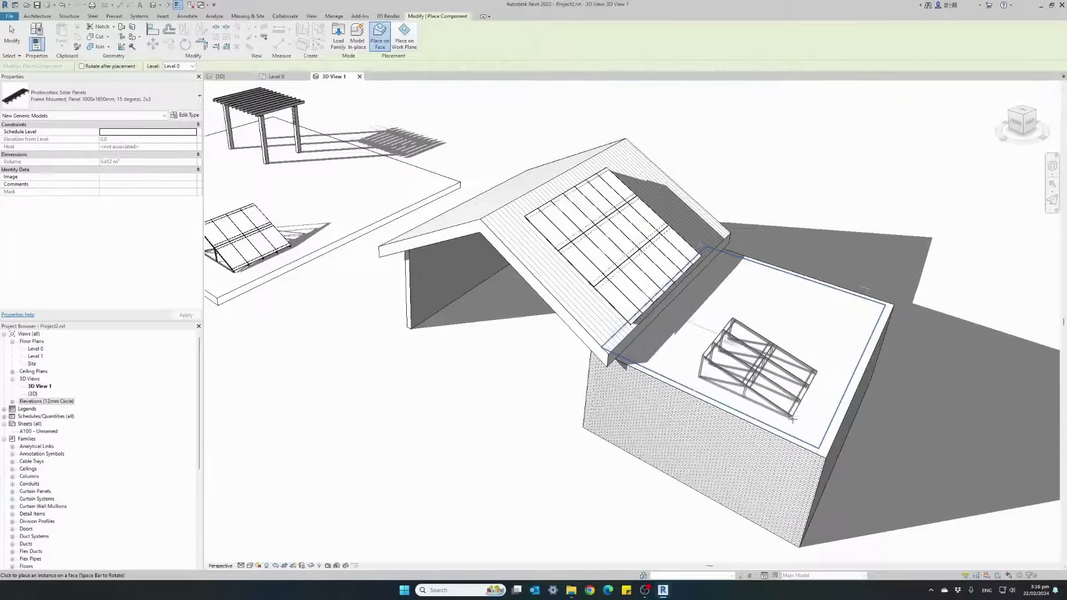
pyautogui.click(799, 428)
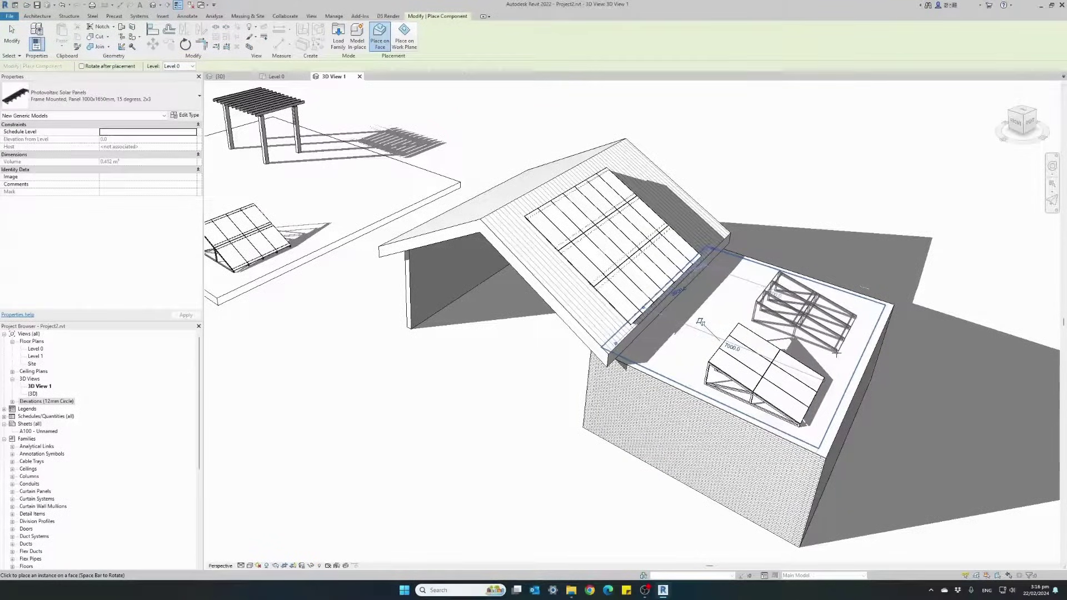
pyautogui.click(837, 352)
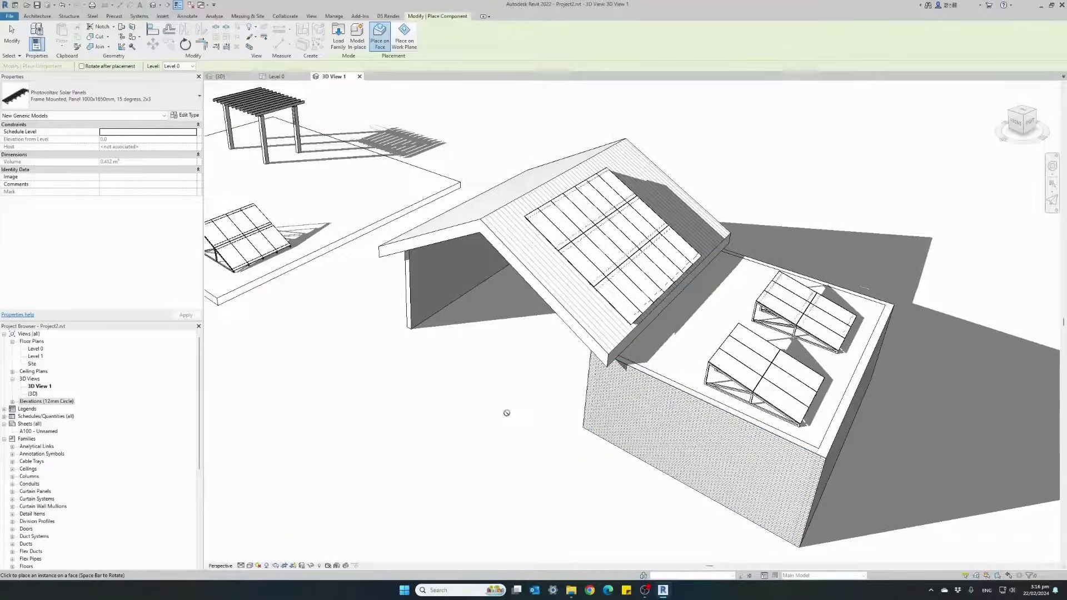
# Step: Place a Surface Mounted 1000x1650mm 1x3 panel array on the building's front wall
pyautogui.click(143, 100)
pyautogui.scroll(-3, 122, 289)
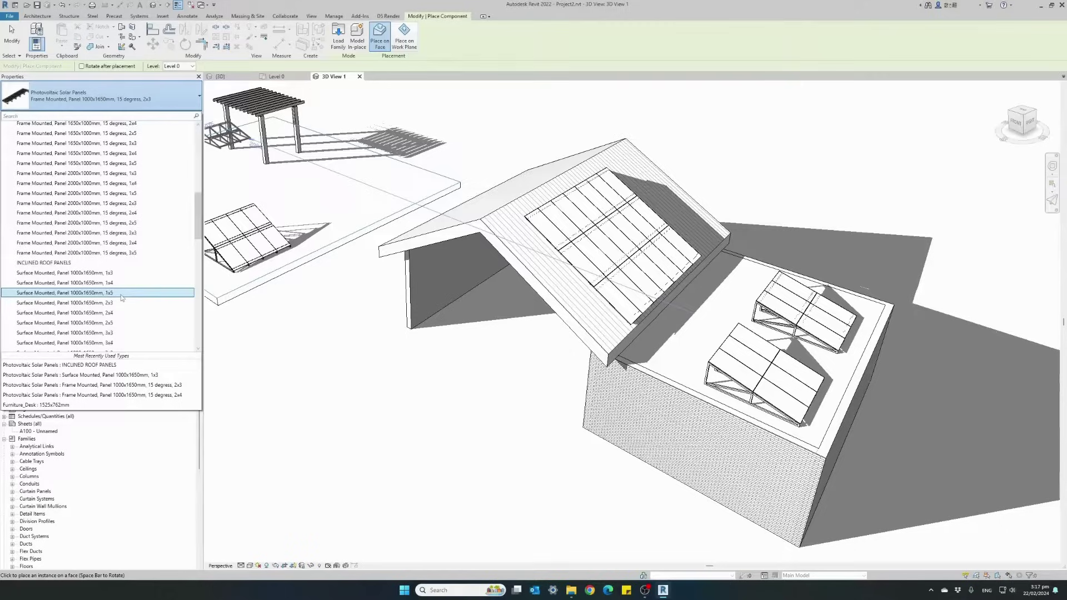
pyautogui.scroll(-1, 122, 298)
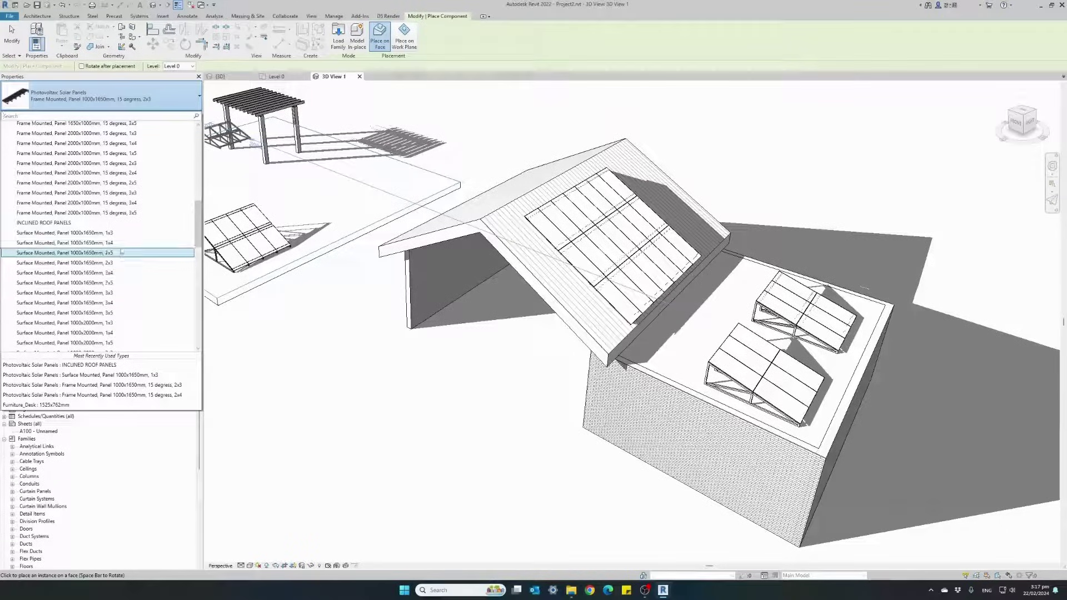
pyautogui.click(112, 233)
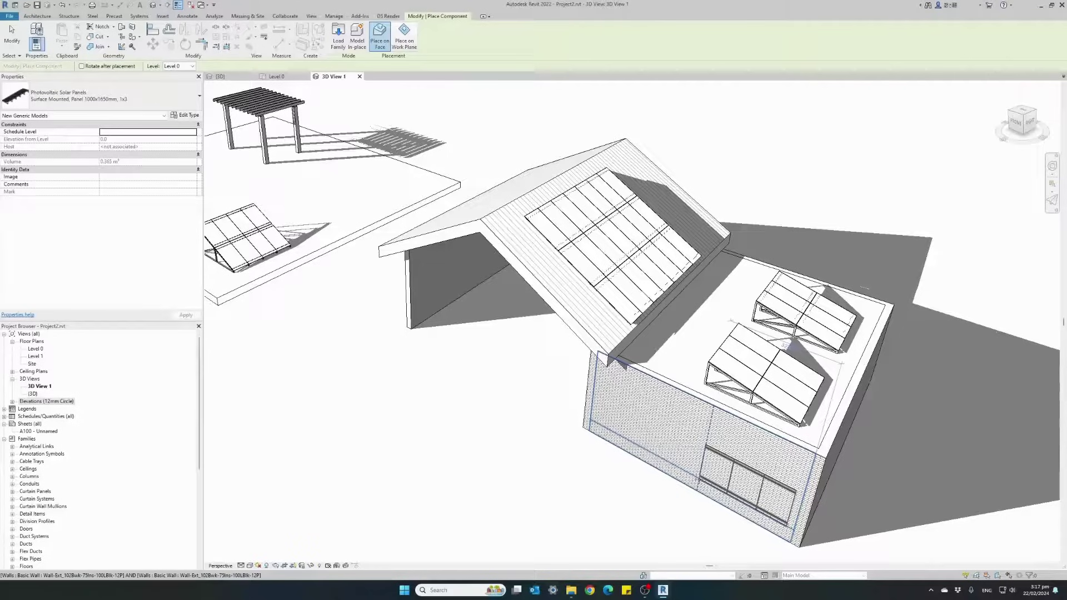
pyautogui.press('Escape')
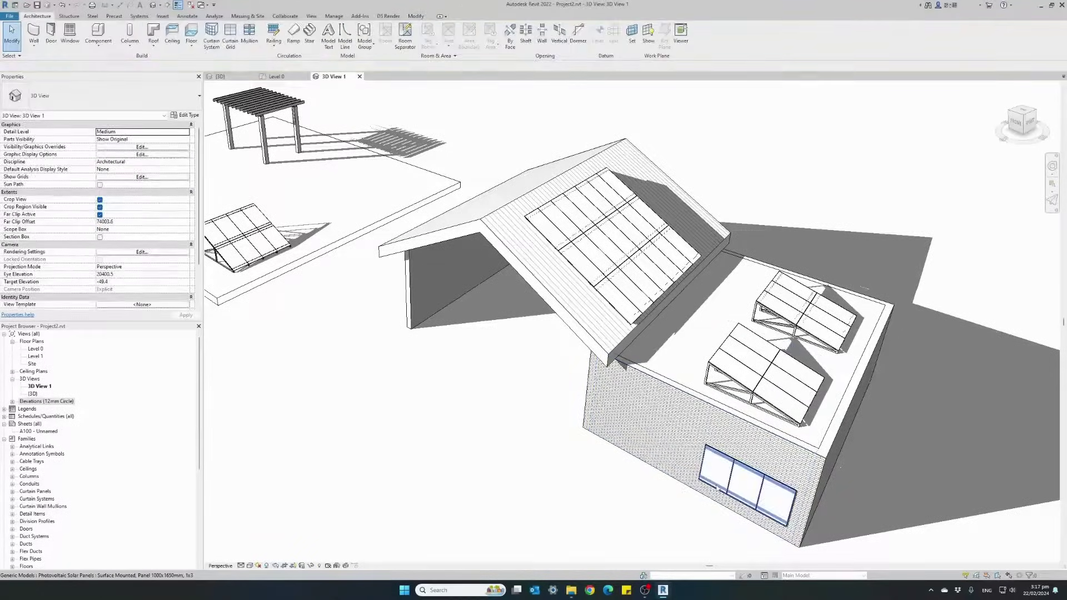
# Step: Set the wall panel type to 6 panels per row
pyautogui.click(717, 489)
pyautogui.click(185, 115)
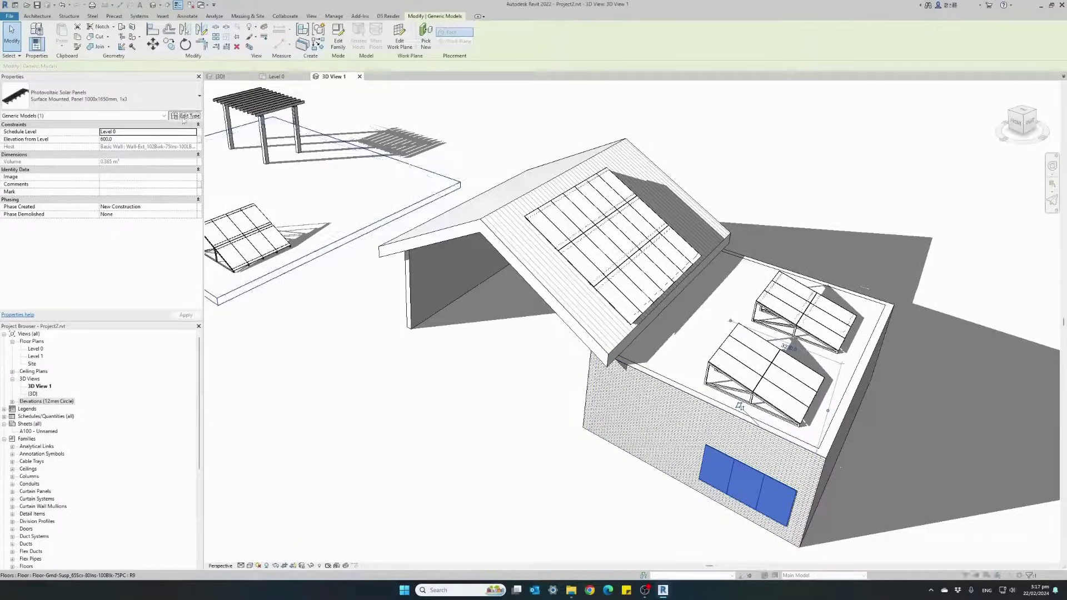
pyautogui.scroll(-1, 331, 338)
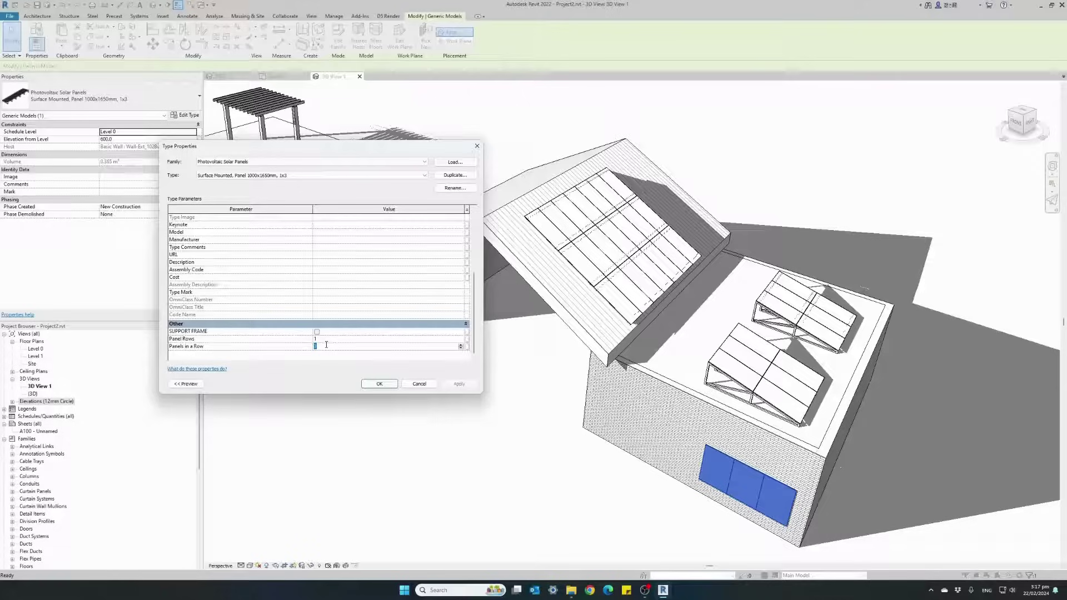
pyautogui.click(454, 386)
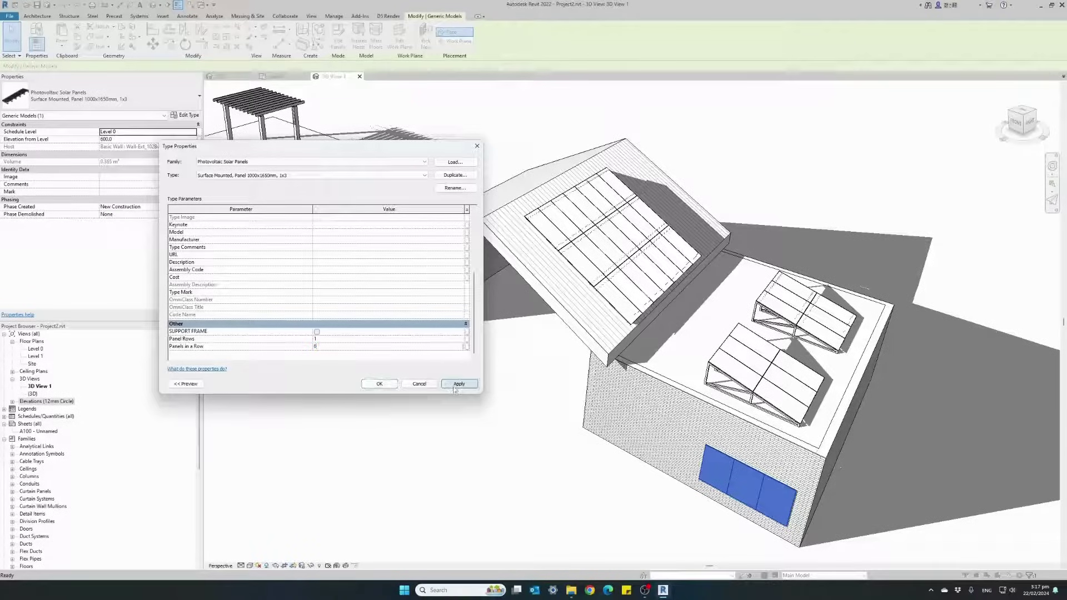
pyautogui.click(379, 384)
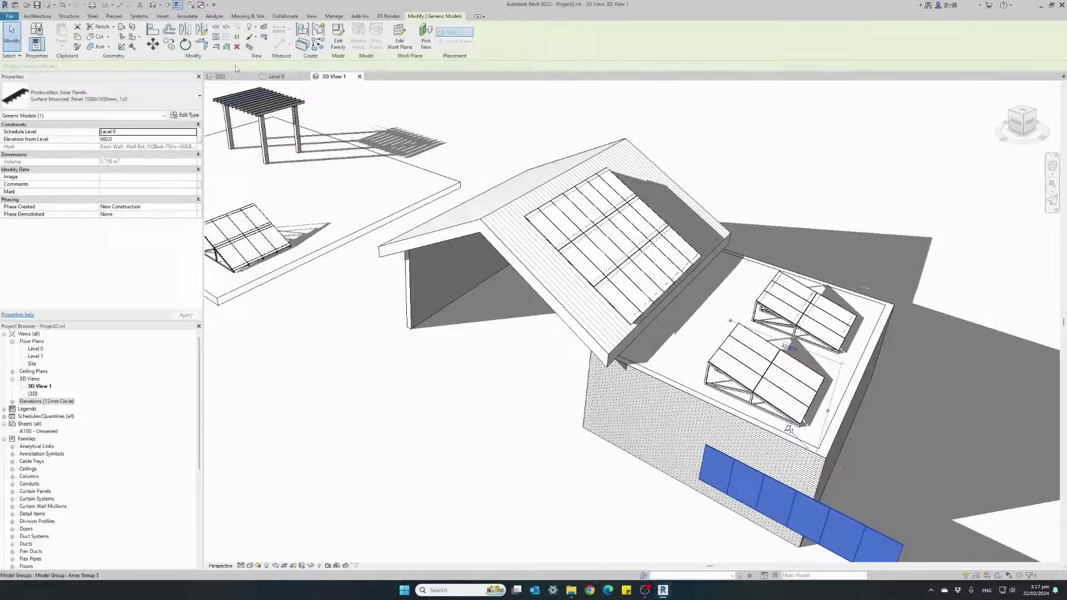
# Step: Move the wall panel row along the wall to its new position with MV
pyautogui.press('m')
pyautogui.press('v')
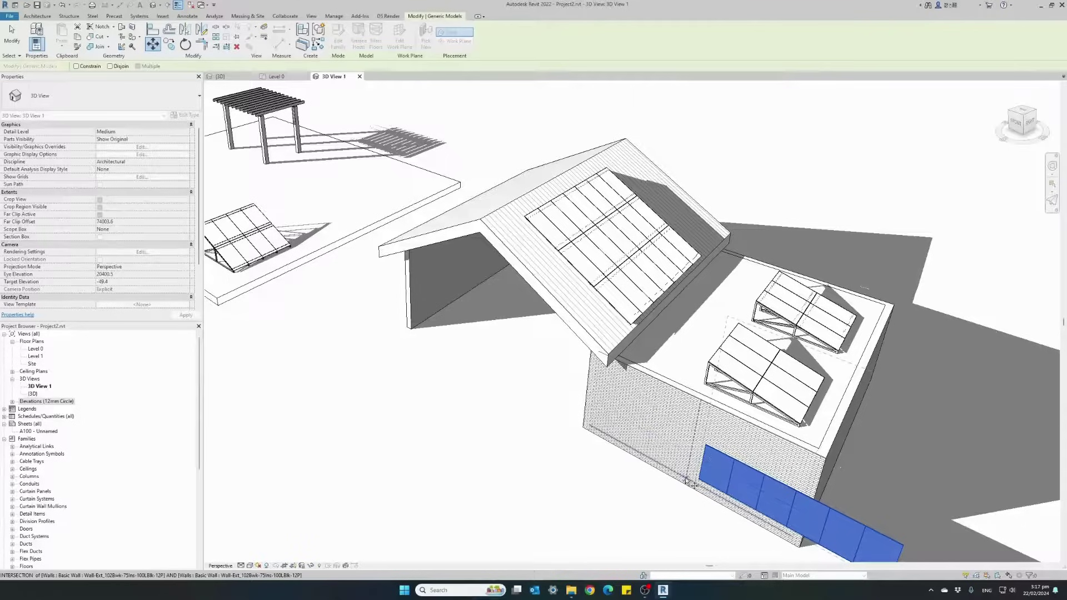
pyautogui.click(689, 481)
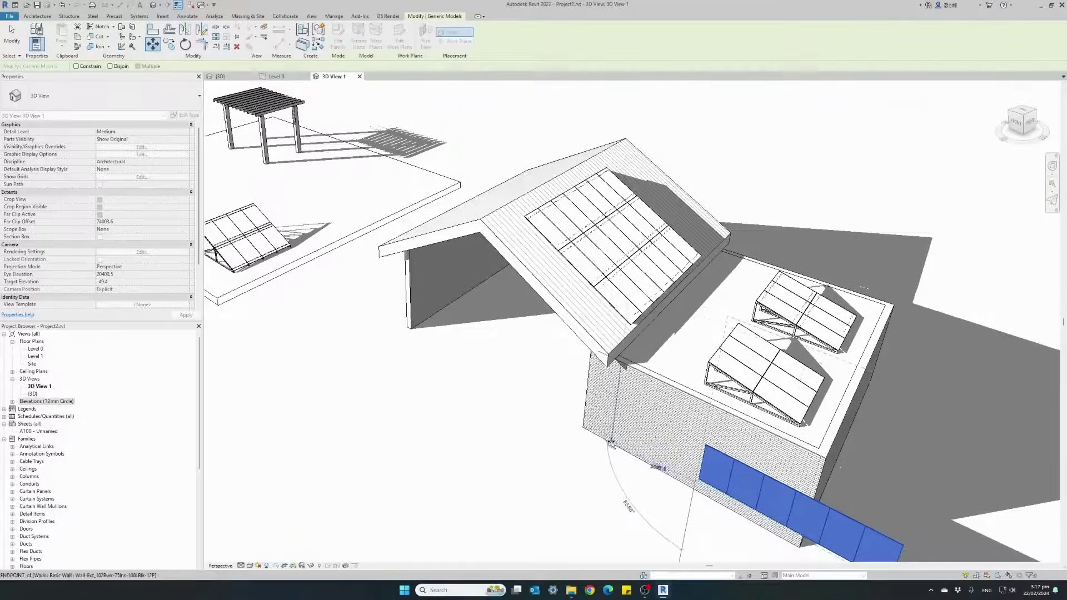
pyautogui.click(597, 429)
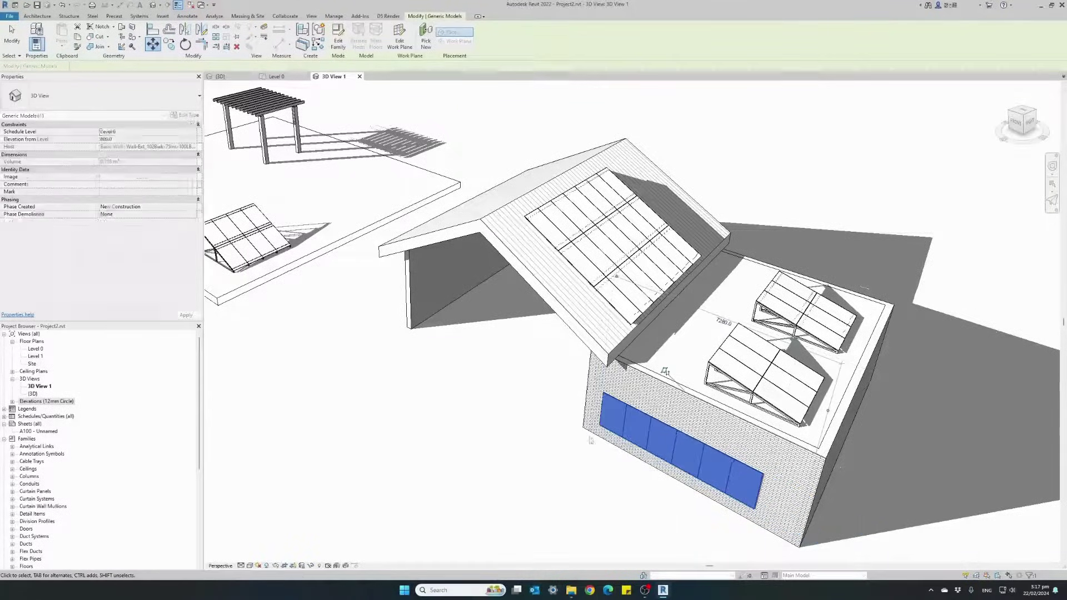
pyautogui.press('Escape')
# Step: Set the wall-mounted panels' Elevation from Level to 1200
pyautogui.click(638, 417)
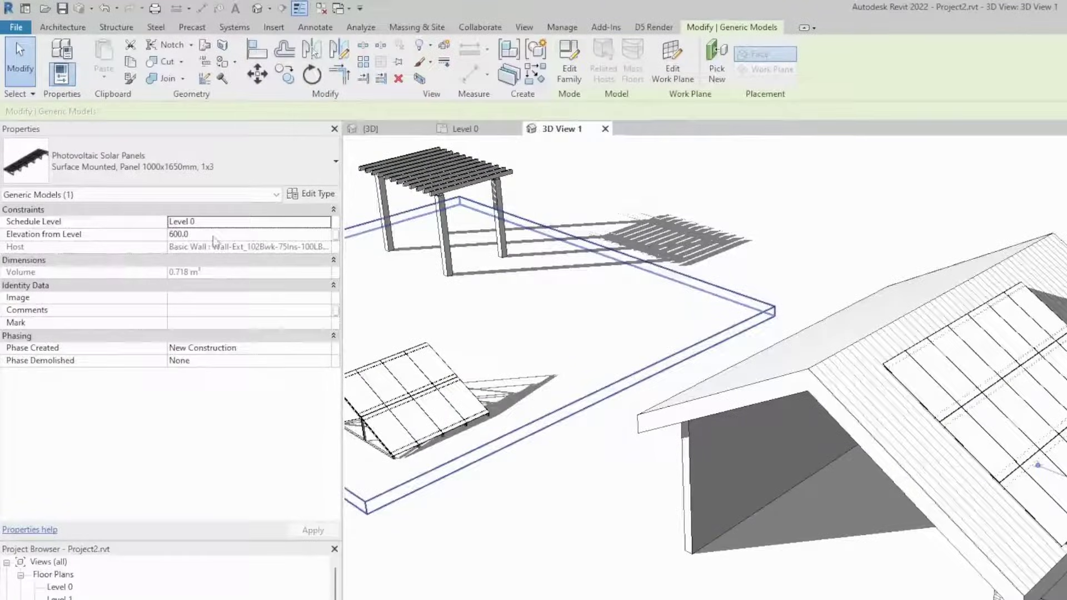
pyautogui.click(201, 235)
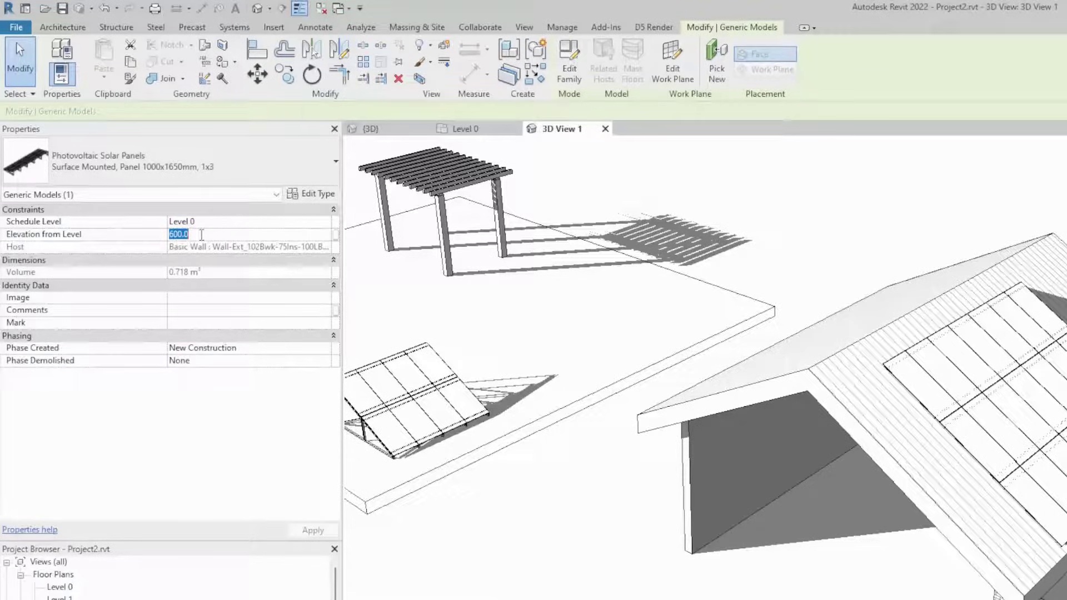
pyautogui.write('1200')
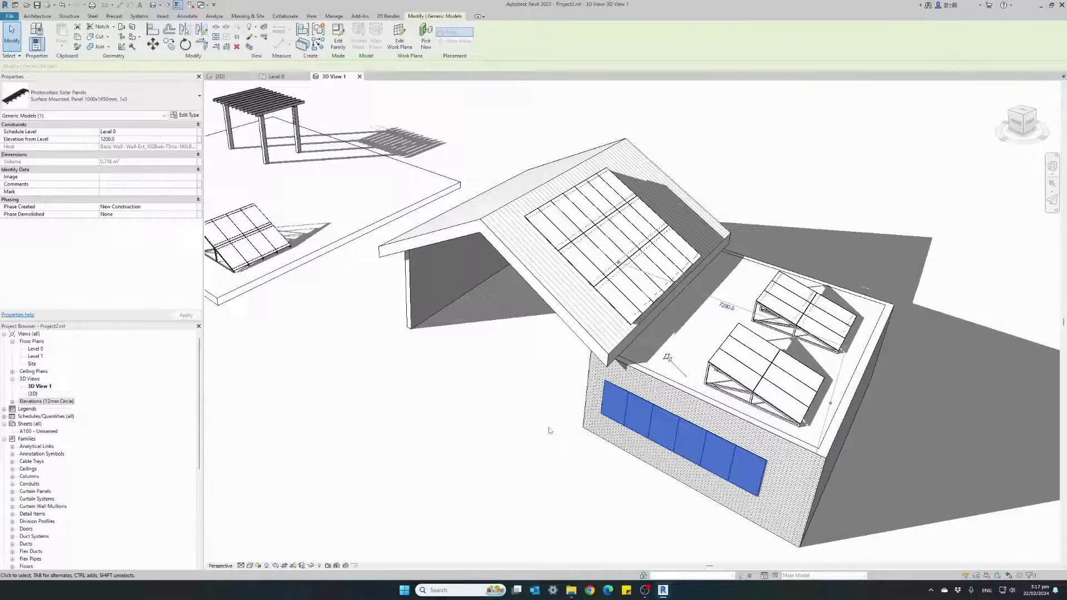
# Step: Pan, zoom and orbit the 3D view to frame the pergola's roof beams up close
pyautogui.click(516, 424)
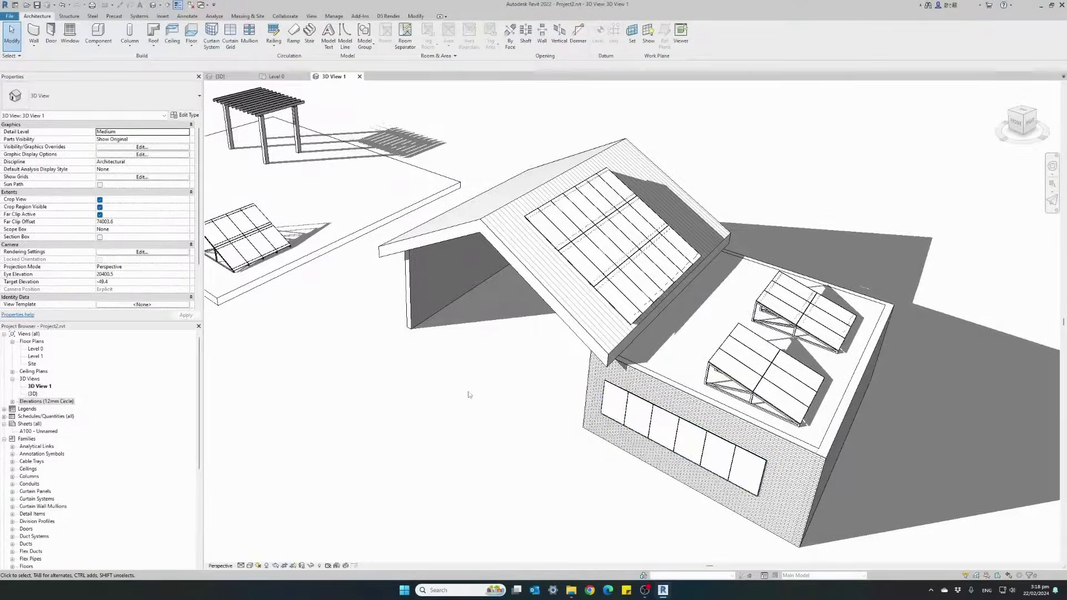
pyautogui.moveTo(469, 395); pyautogui.dragTo(639, 487, button='middle')
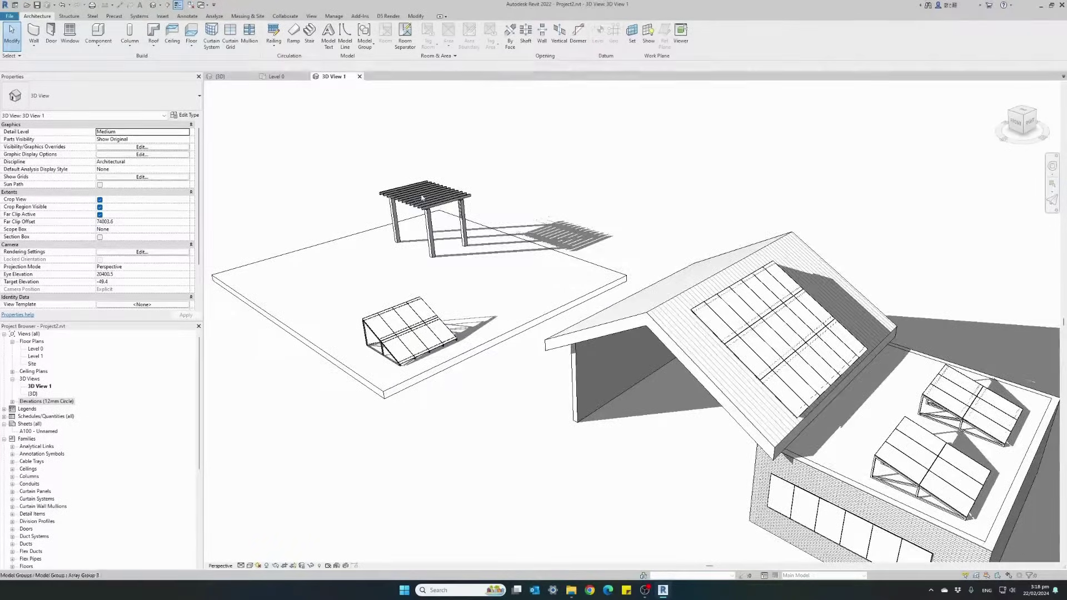
pyautogui.scroll(5, 393, 175)
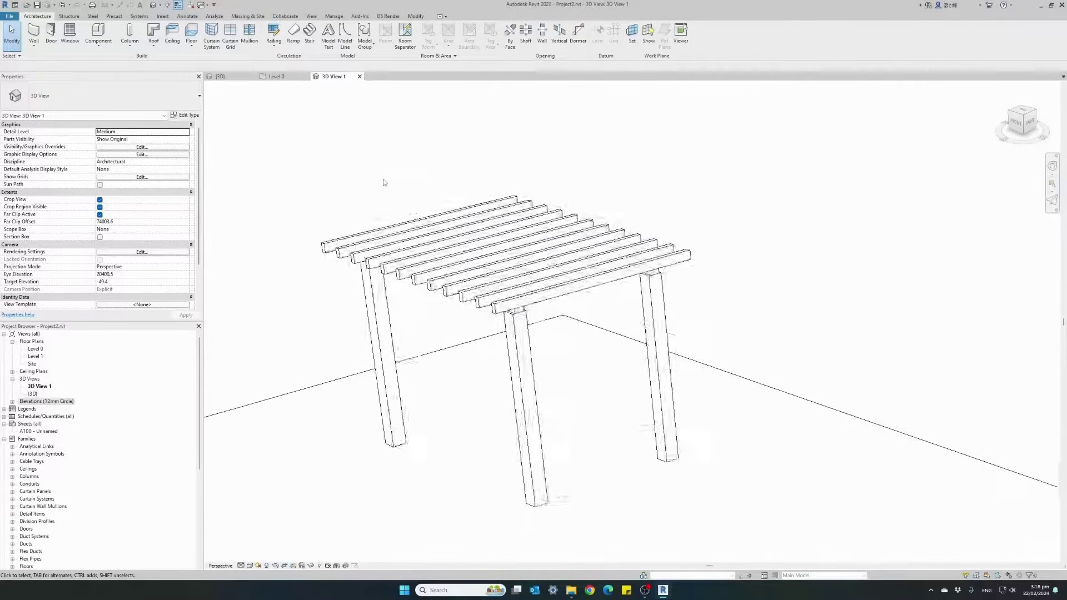
pyautogui.scroll(2, 384, 183)
pyautogui.keyDown('shift'); pyautogui.moveTo(453, 216); pyautogui.dragTo(483, 210, button='middle'); pyautogui.keyUp('shift')
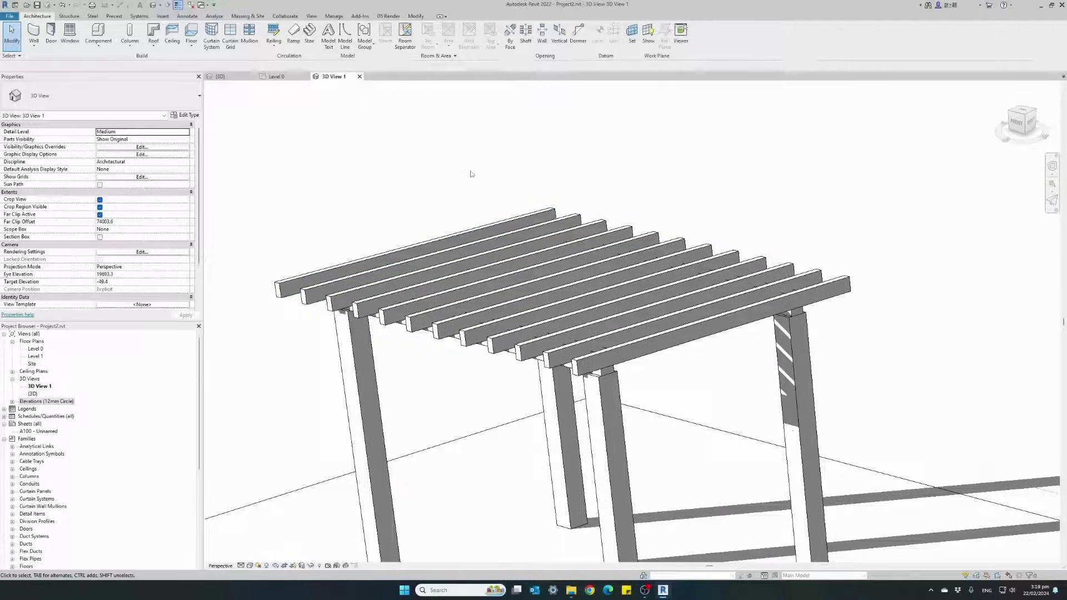
pyautogui.moveTo(412, 189); pyautogui.dragTo(582, 189, button='middle')
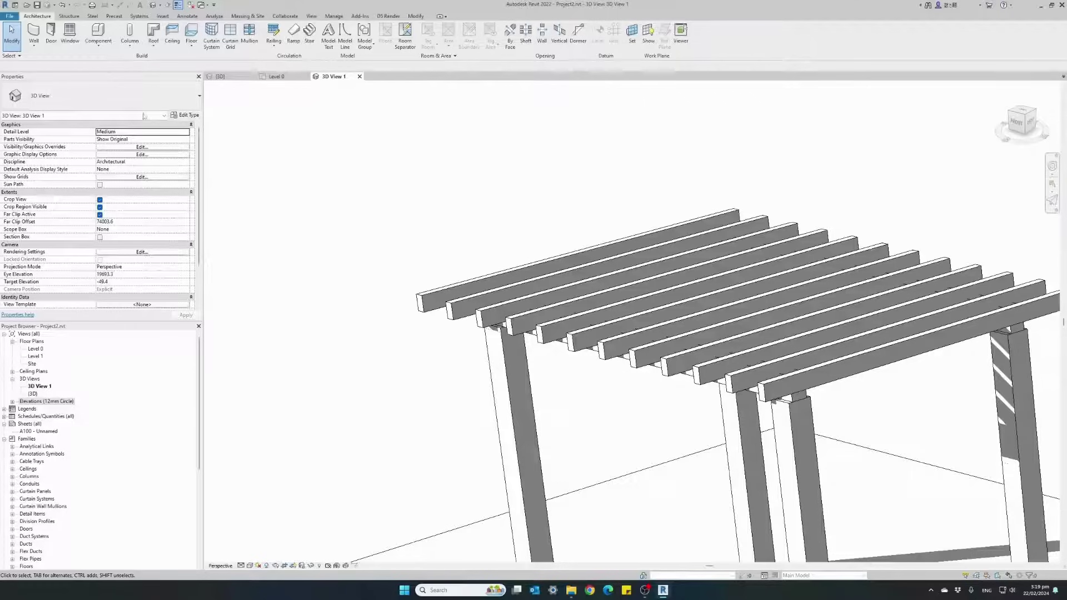
# Step: Place a Surface Mounted 1650x1000mm 2x3 solar array flat across the pergola beams
pyautogui.click(98, 33)
pyautogui.click(106, 96)
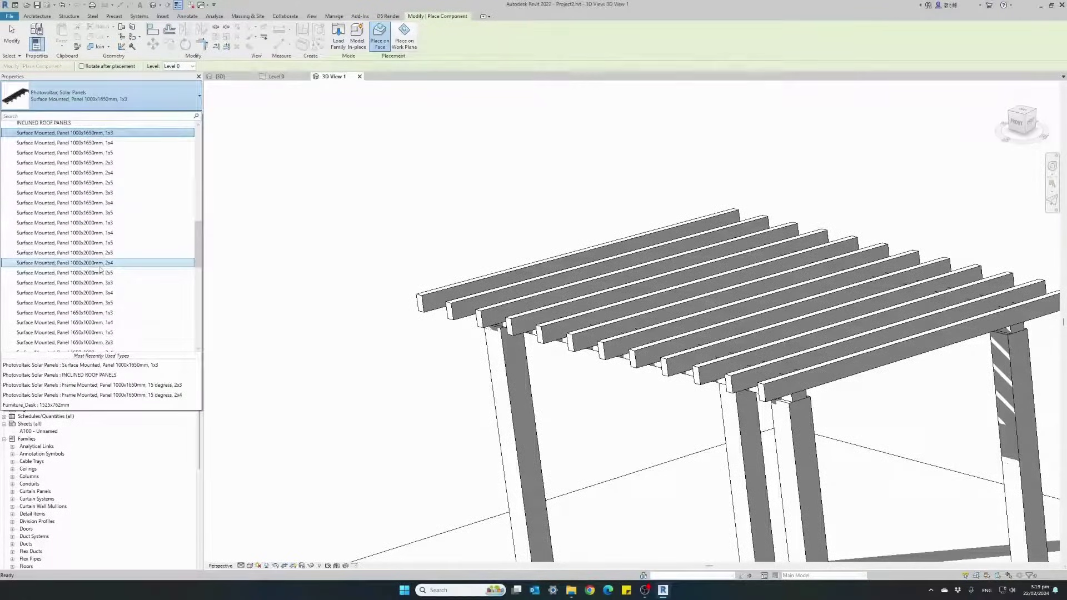
pyautogui.scroll(-2, 105, 250)
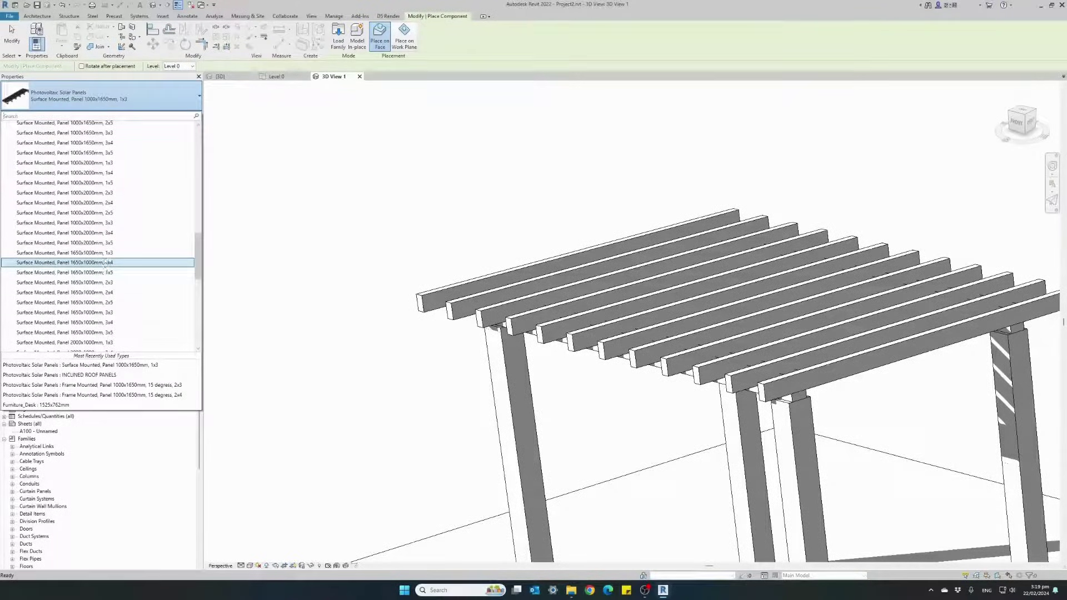
pyautogui.click(106, 282)
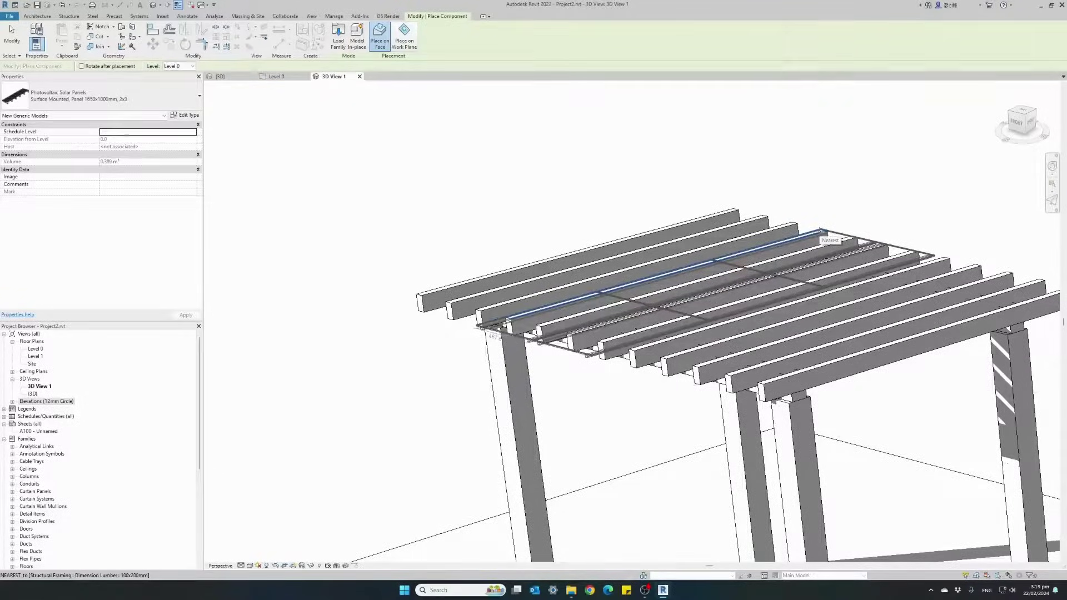
pyautogui.click(822, 231)
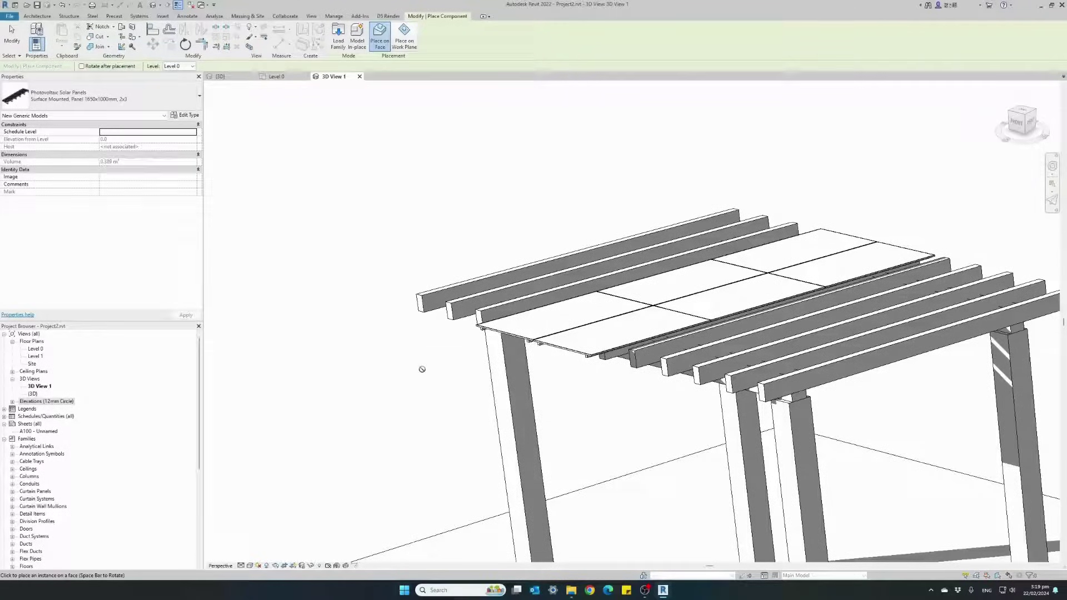
pyautogui.press('Escape')
pyautogui.press('Escape')
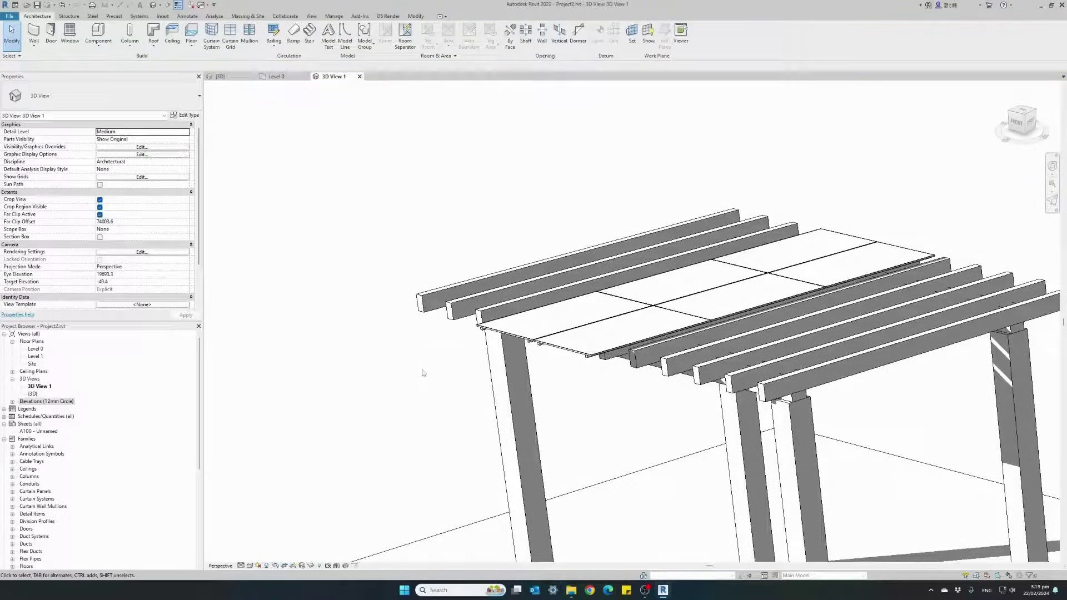
# Step: Zoom out and orbit to view the pergola, site panels, roofs and front wall together
pyautogui.scroll(-10, 445, 341)
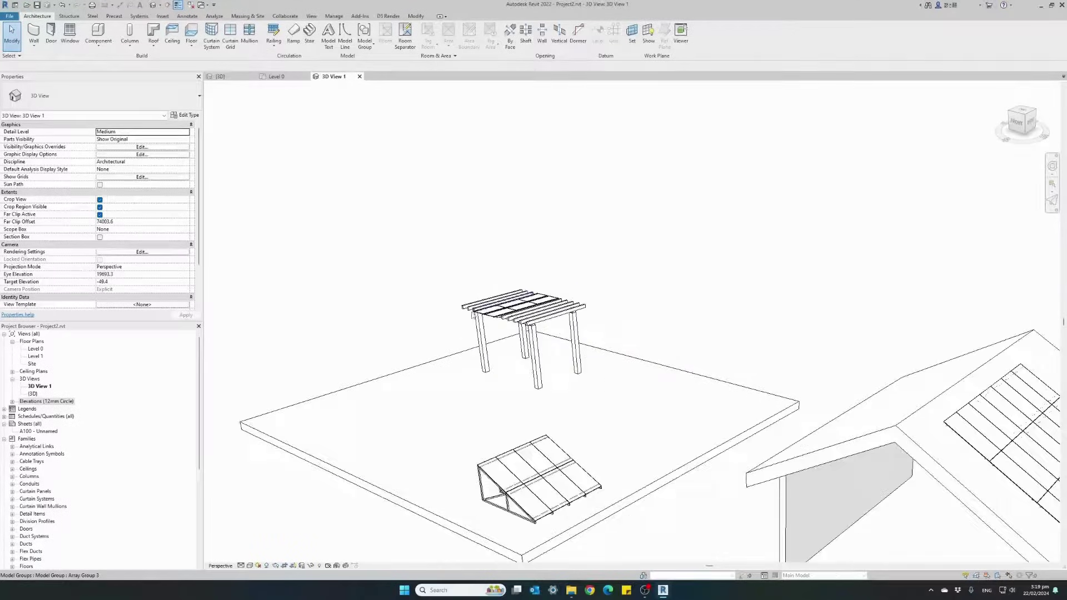
pyautogui.keyDown('shift'); pyautogui.moveTo(461, 377); pyautogui.dragTo(346, 379, button='middle'); pyautogui.keyUp('shift')
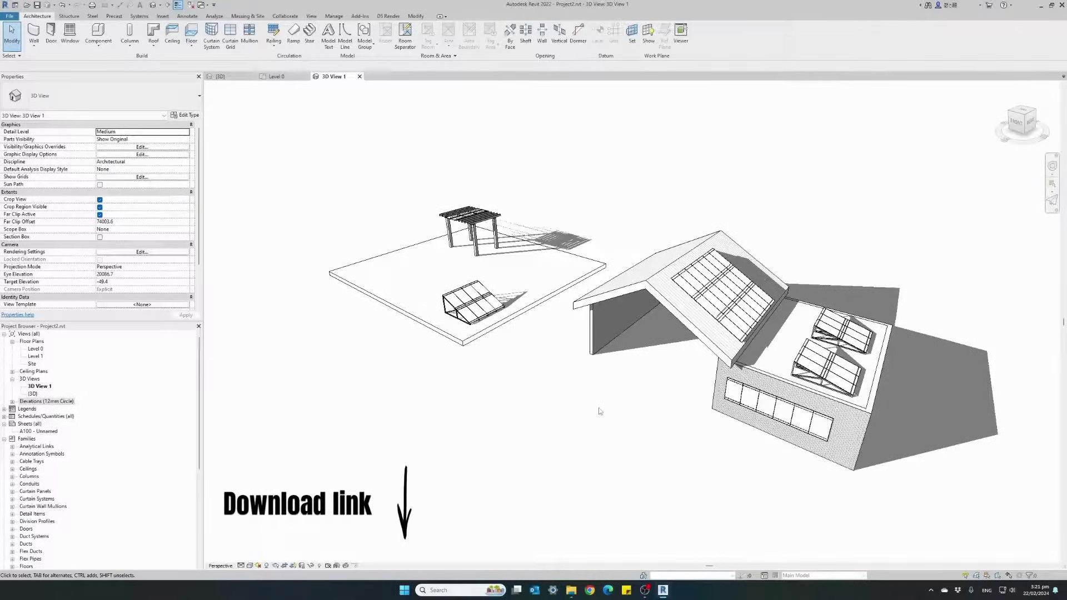
pyautogui.keyDown('shift'); pyautogui.moveTo(599, 412); pyautogui.dragTo(558, 436, button='middle'); pyautogui.keyUp('shift')
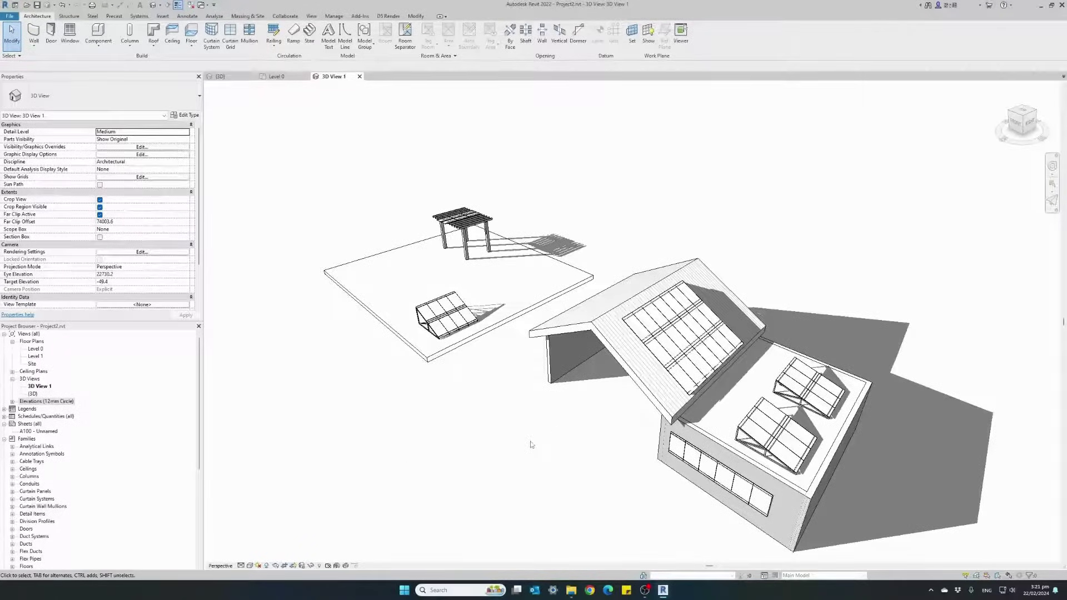